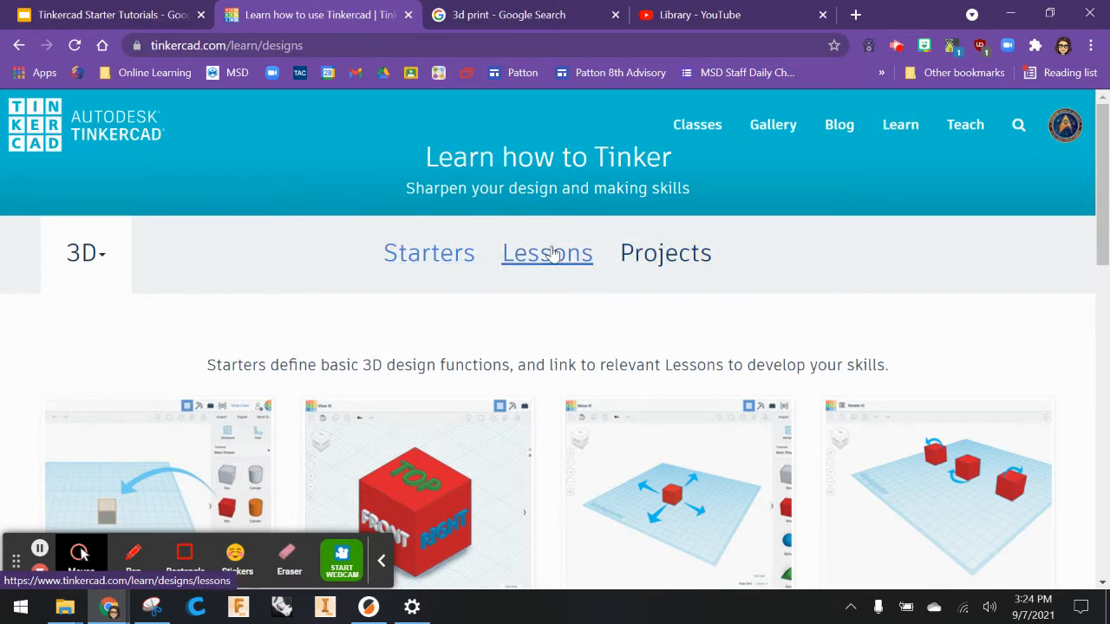
Browse the Tinkercad lessons gallery and open the Duffel Button project.
click(552, 253)
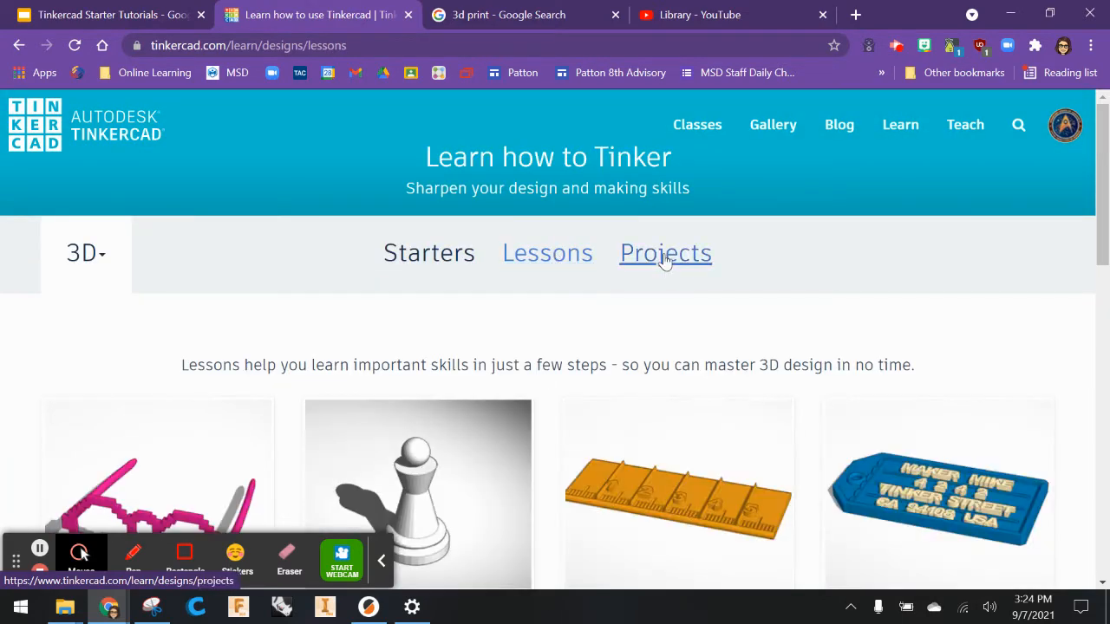
scroll(664, 260, down, 1)
scroll(617, 307, down, 1)
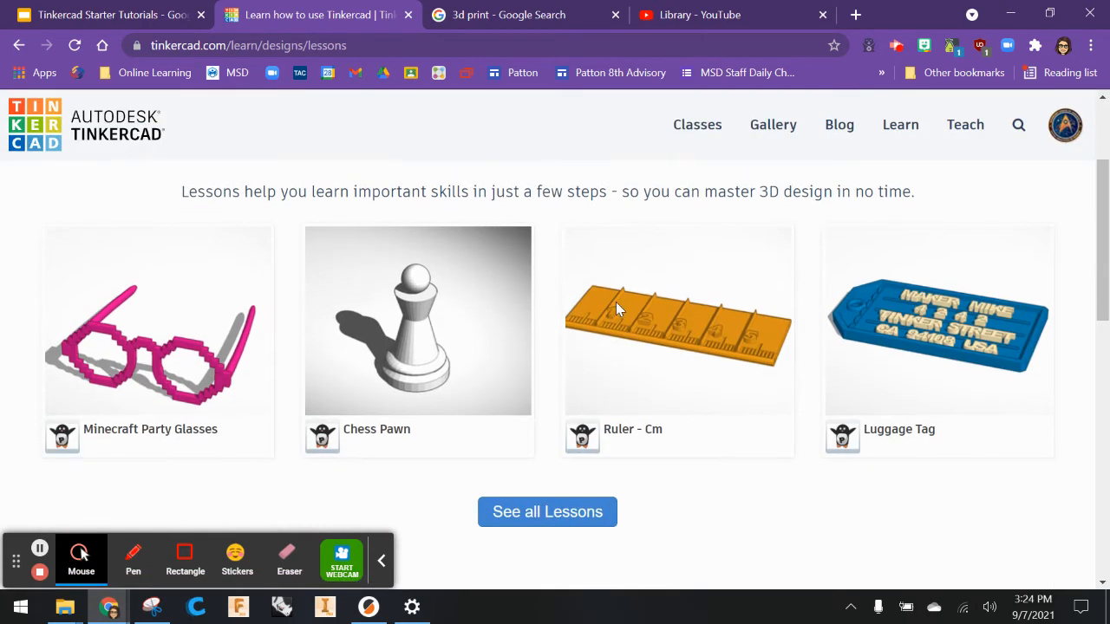
scroll(615, 308, down, 2)
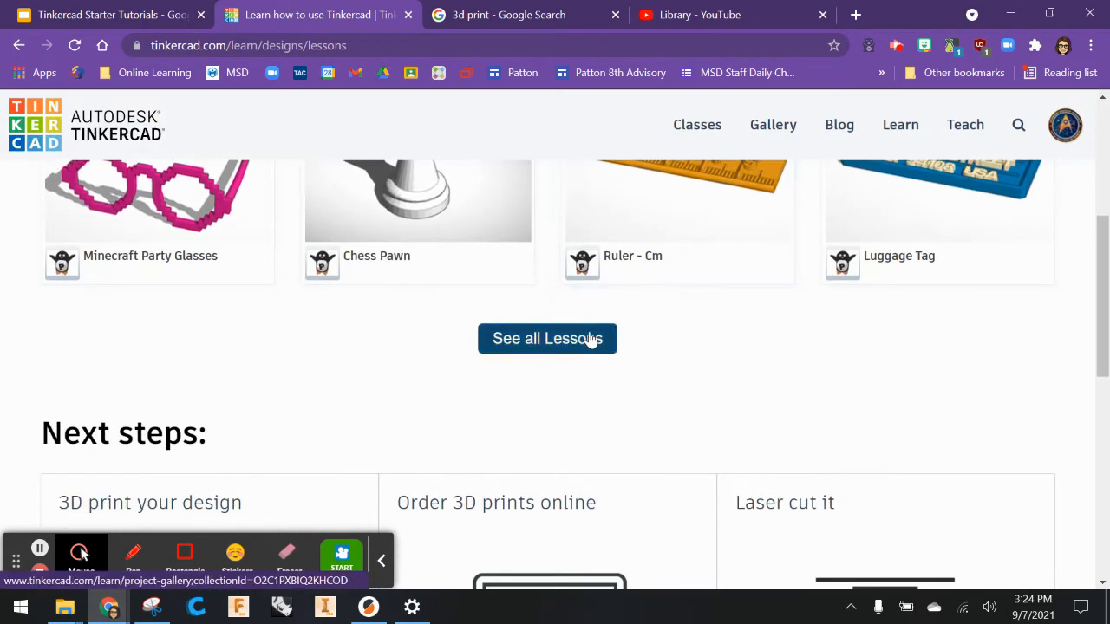
click(589, 339)
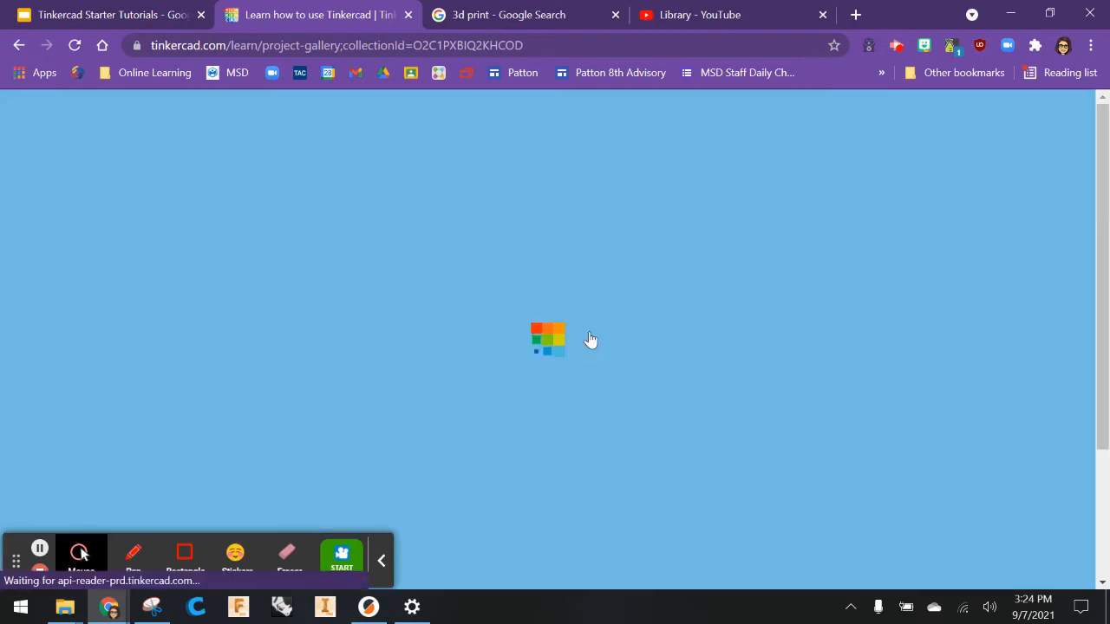
scroll(589, 339, down, 3)
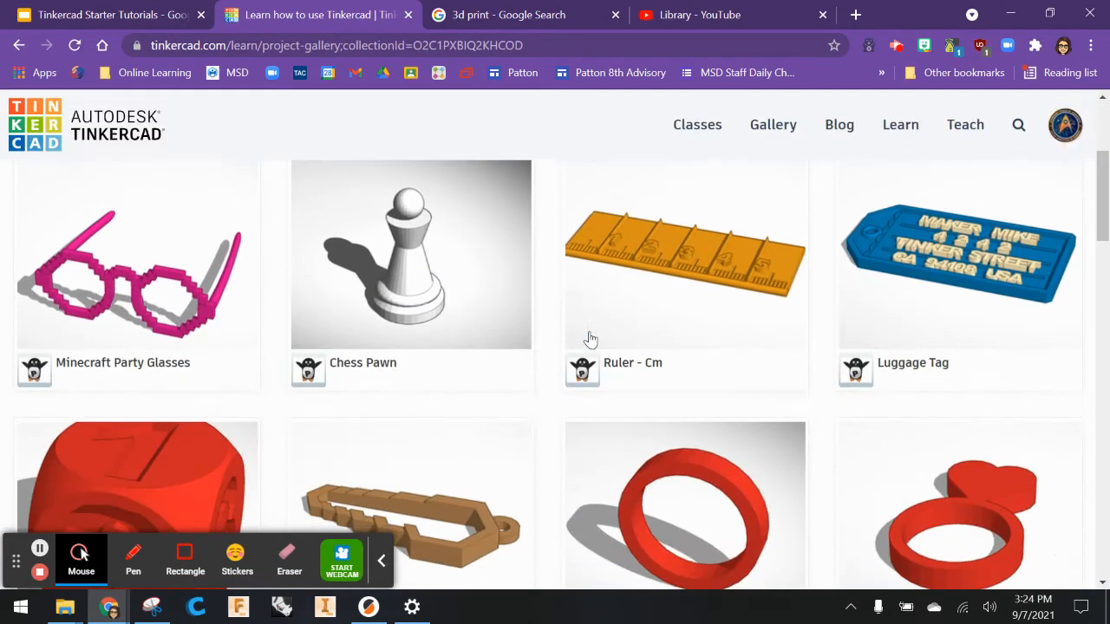
scroll(588, 339, down, 9)
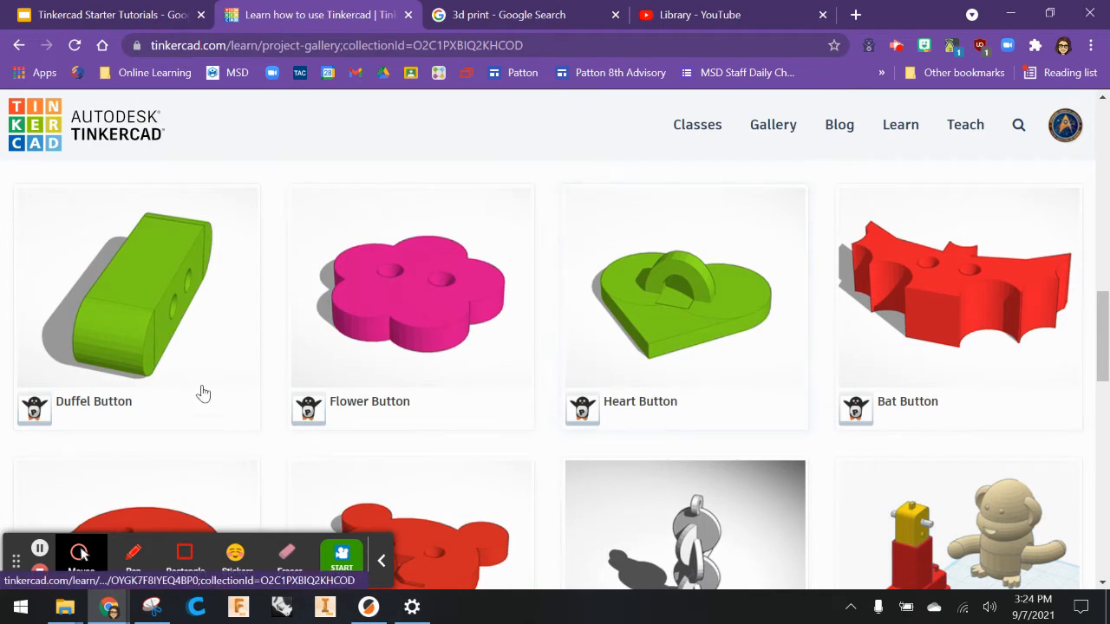
click(115, 407)
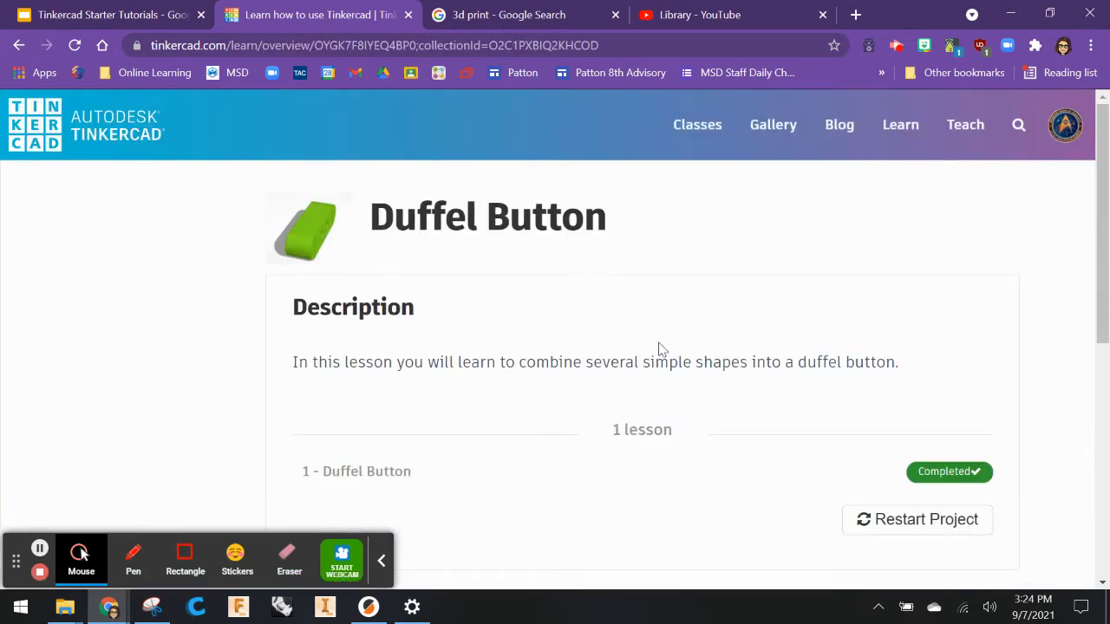
Restart the Duffel Button project's progress and start its lesson.
click(880, 519)
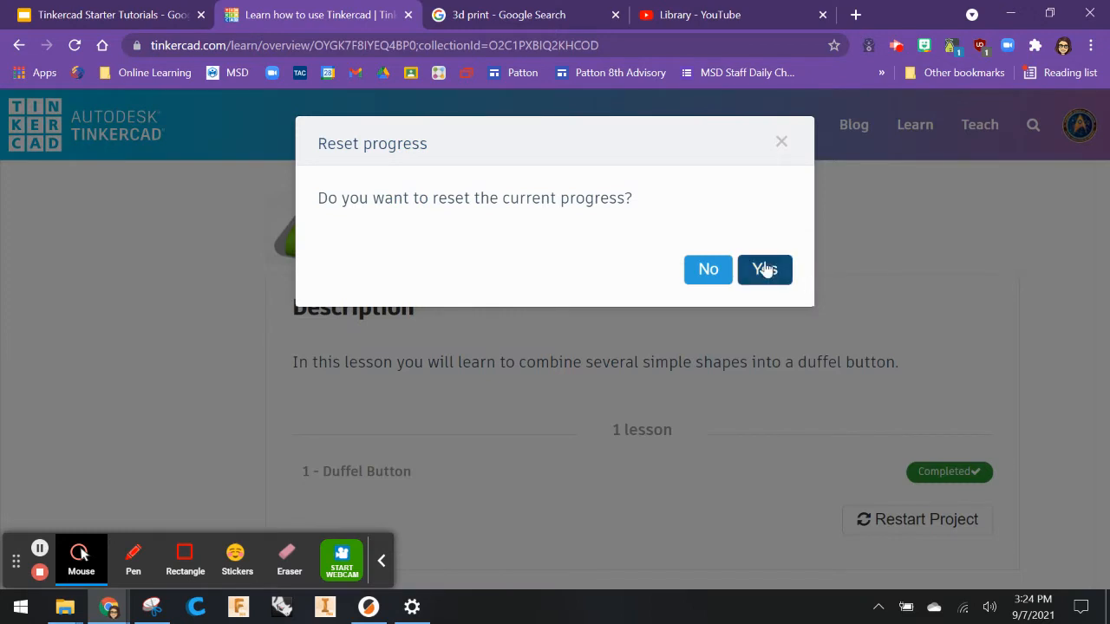
click(765, 269)
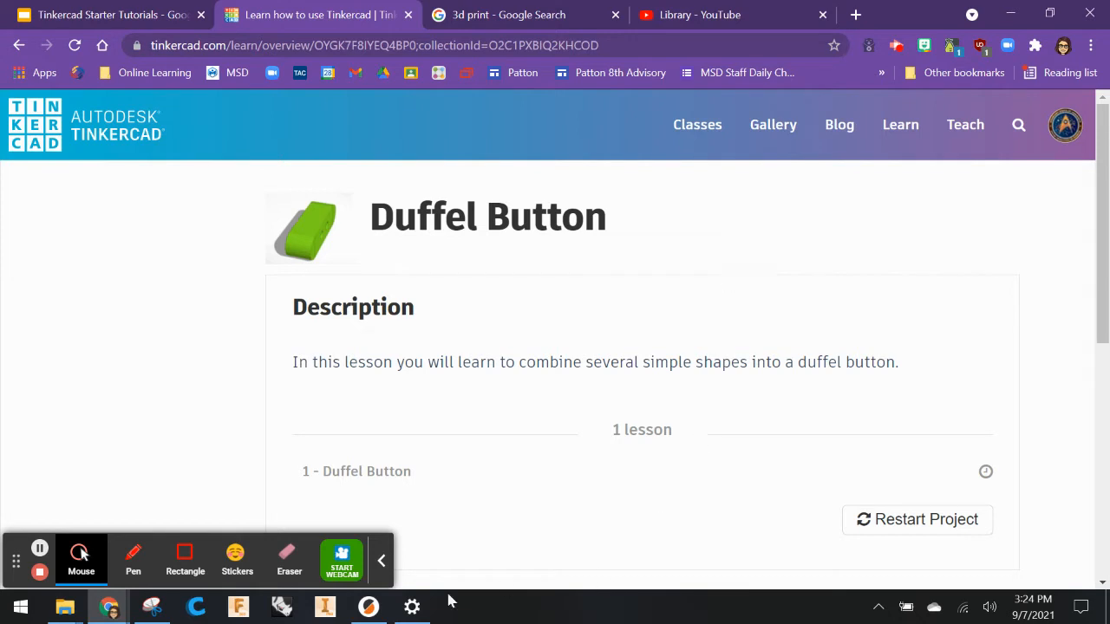
click(380, 561)
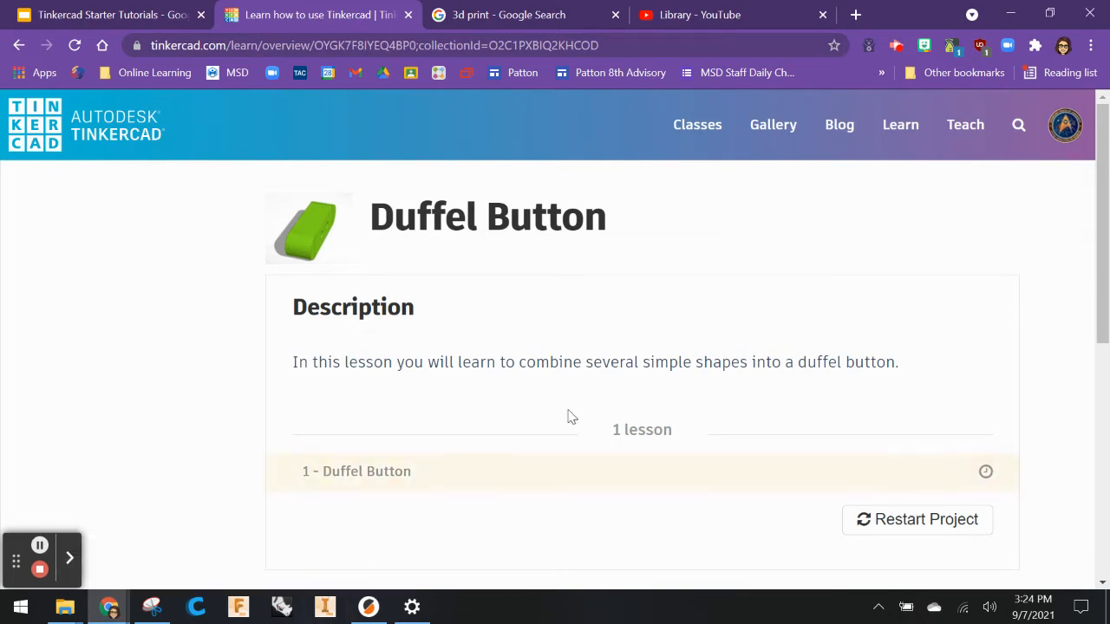
scroll(651, 397, down, 1)
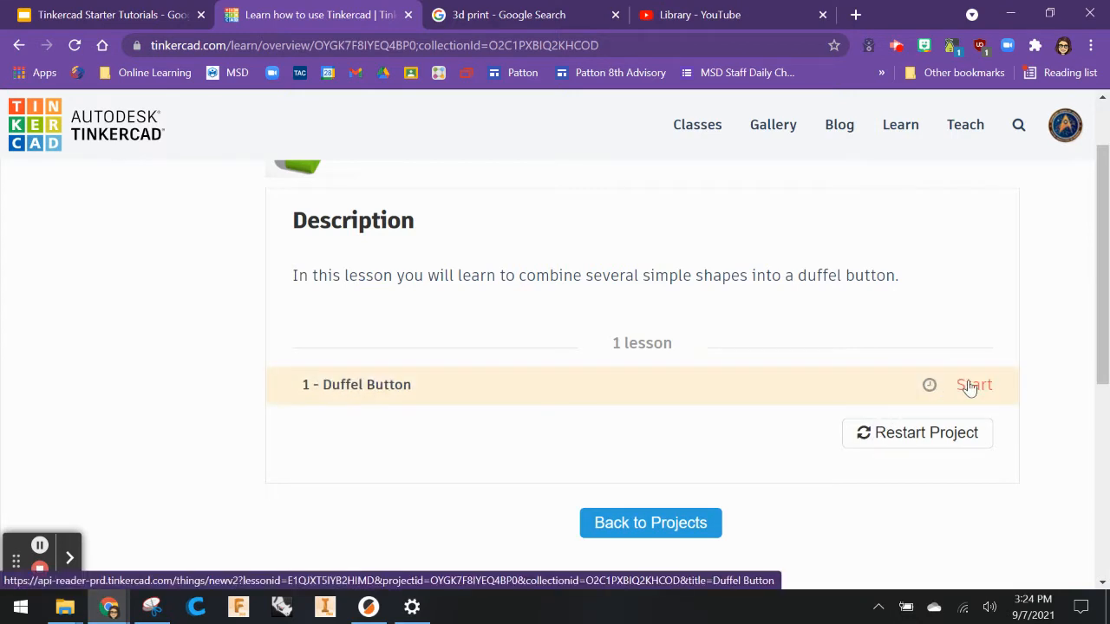
click(969, 388)
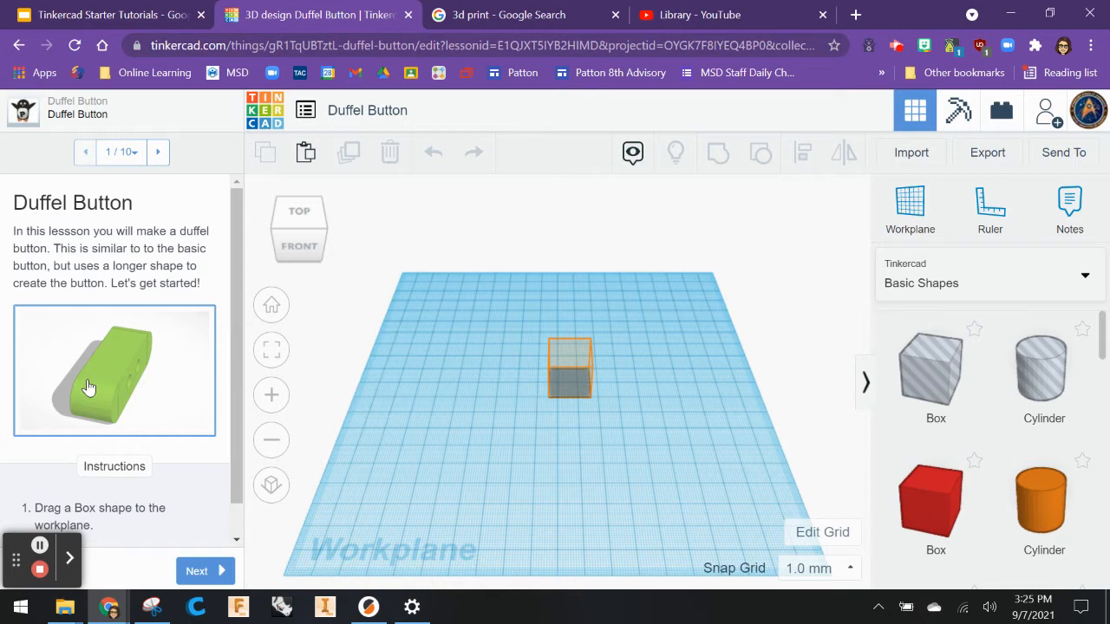
Read the first instruction and place a red Box shape on the center of the workplane.
drag(235, 475, 234, 531)
click(237, 523)
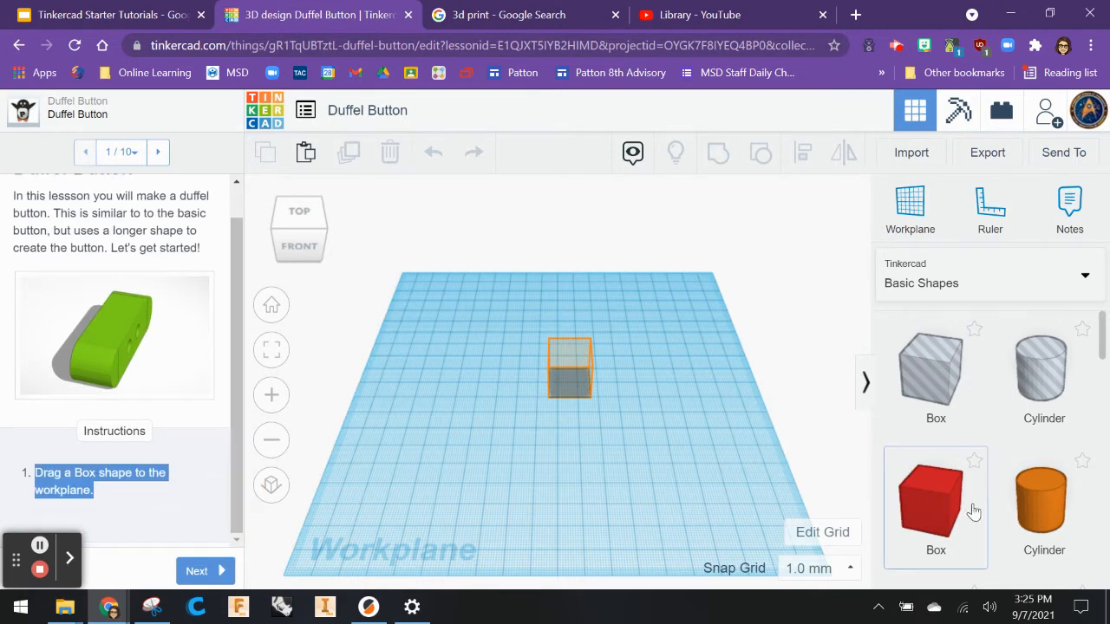
drag(951, 515, 573, 384)
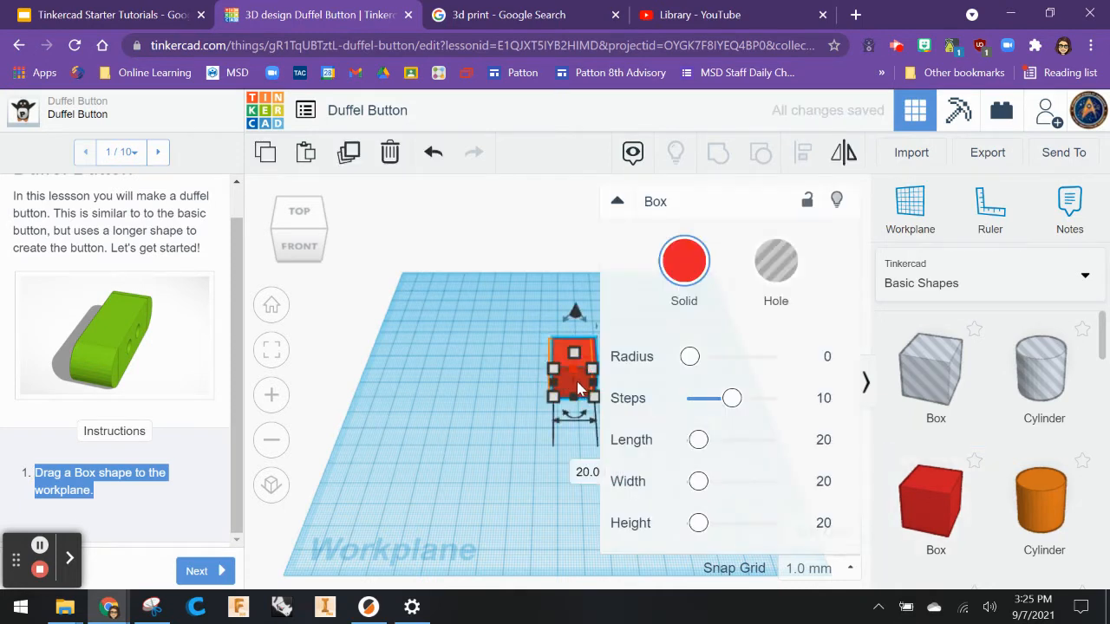
Zoom to fit the box and try nudging it slightly across the workplane.
click(274, 351)
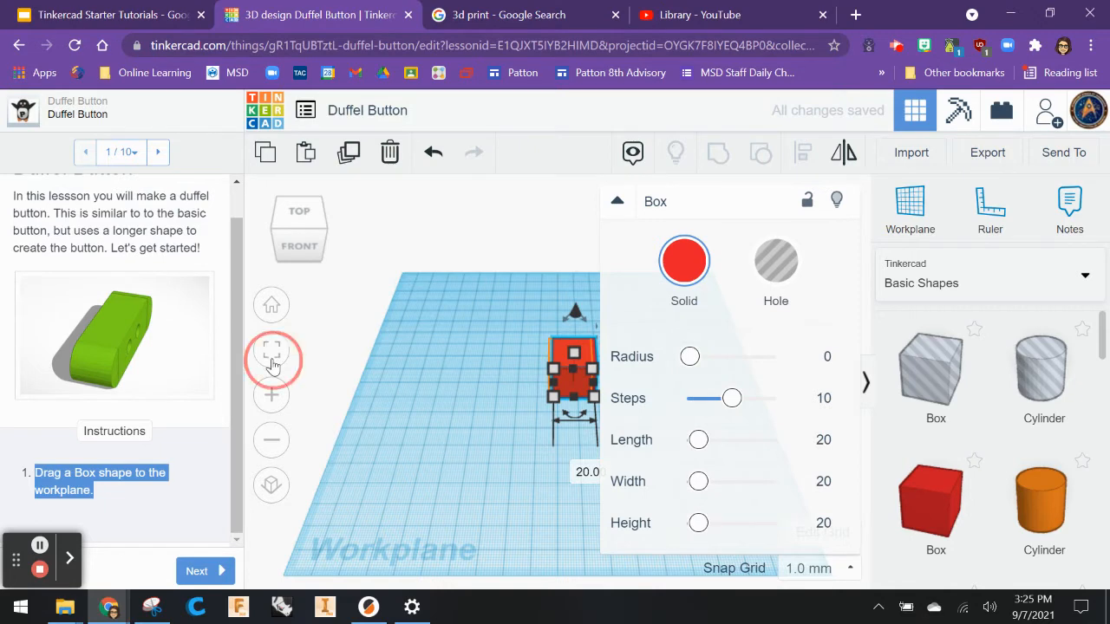
click(617, 200)
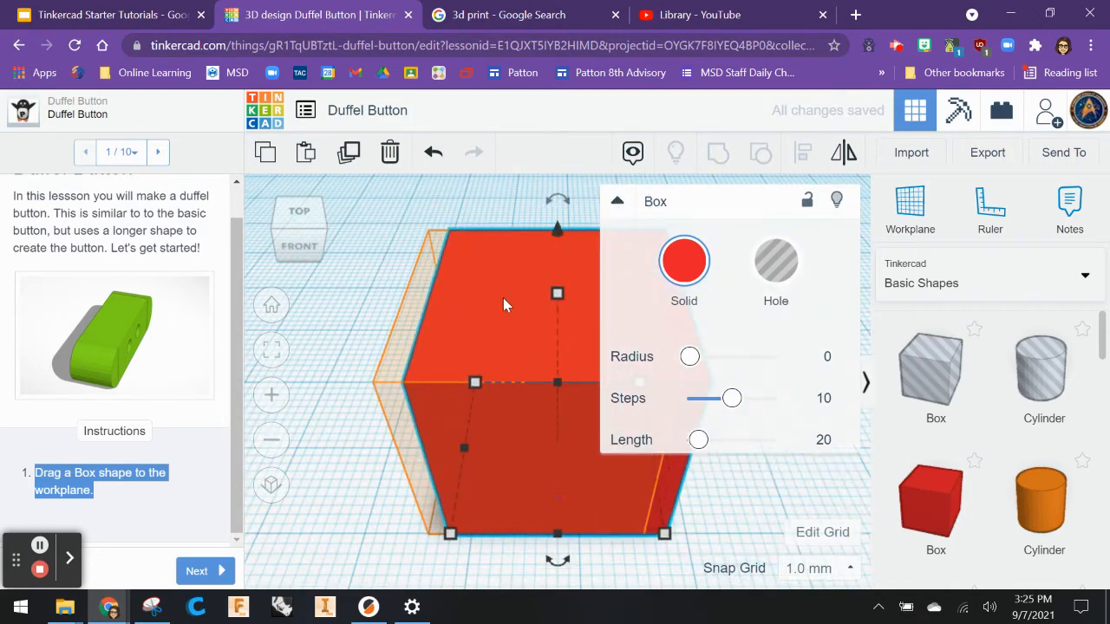
click(513, 279)
drag(478, 286, 493, 276)
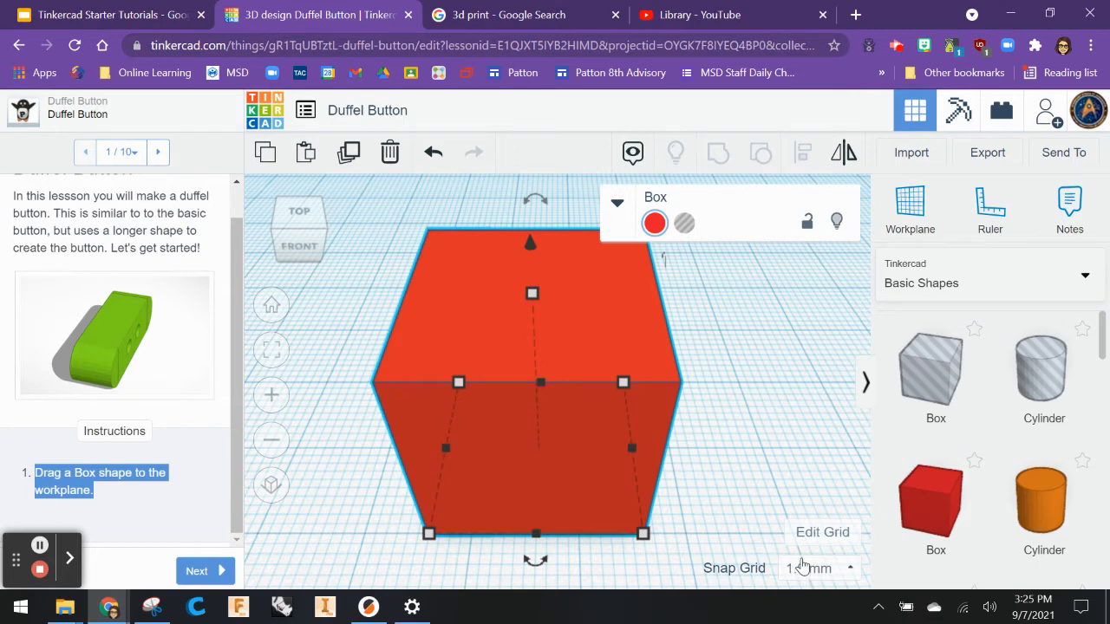
click(599, 457)
drag(600, 457, 609, 455)
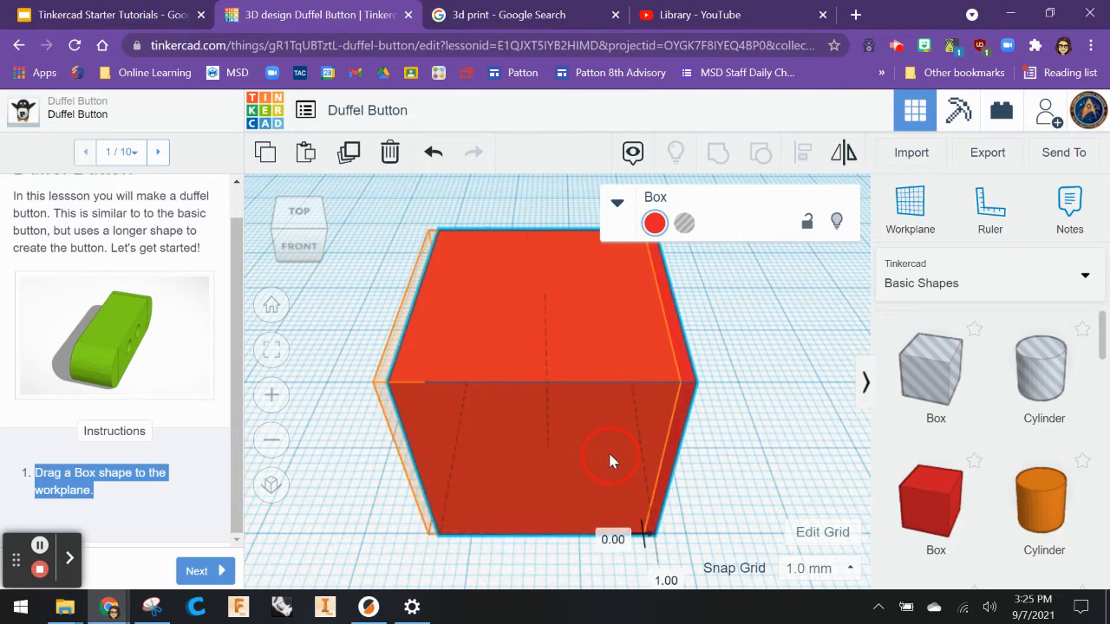
drag(605, 460, 595, 450)
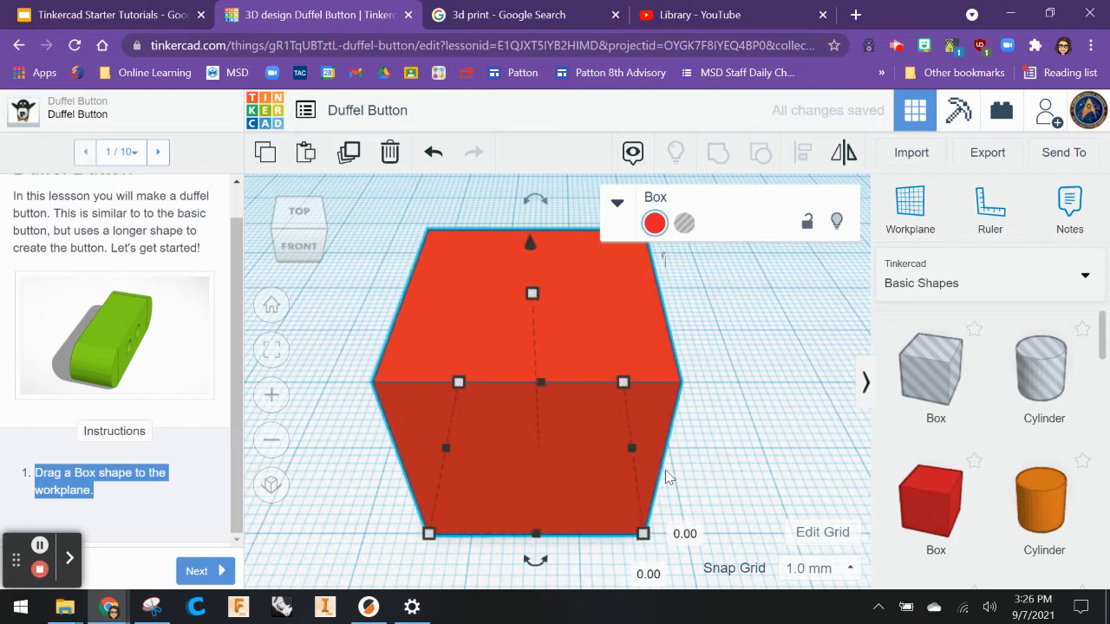
Set the snap grid to 0.5 mm and try nudging the box again.
click(817, 577)
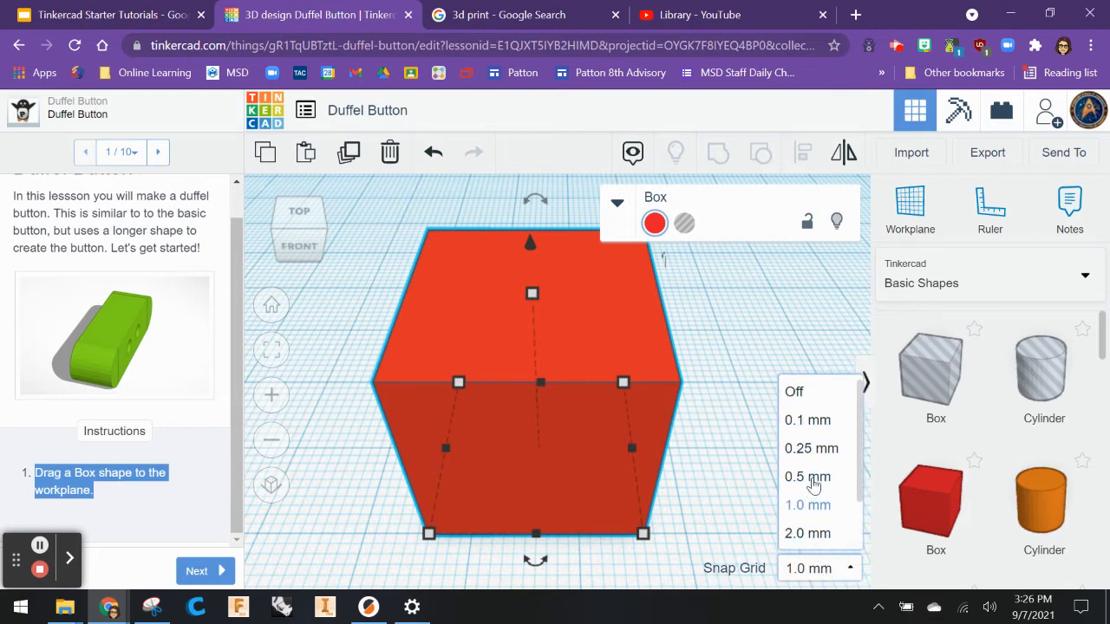
click(811, 478)
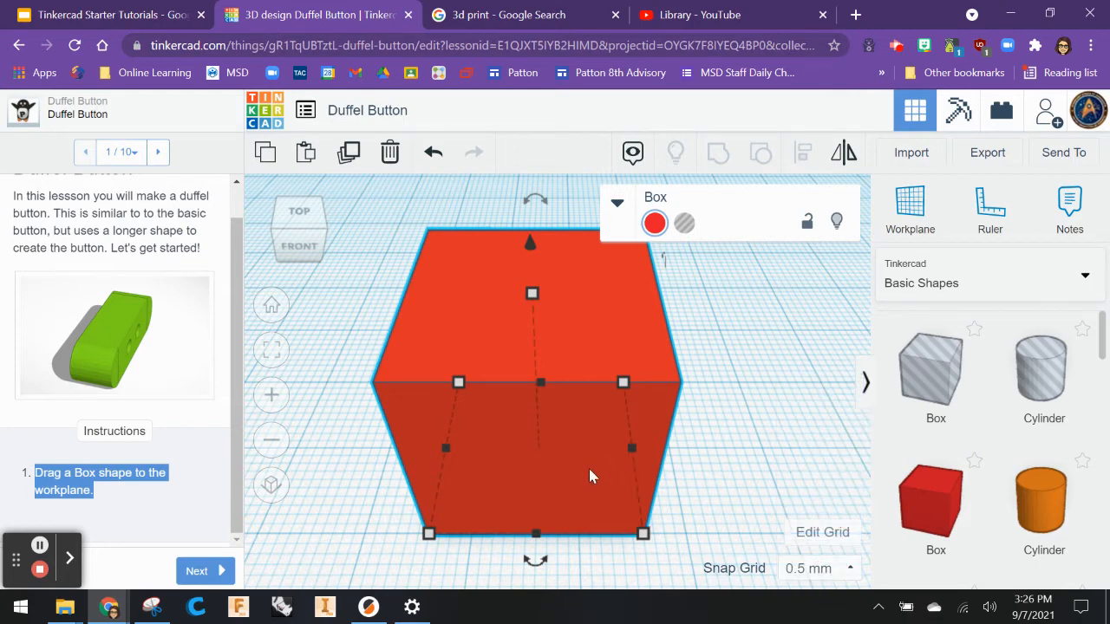
drag(589, 476, 601, 470)
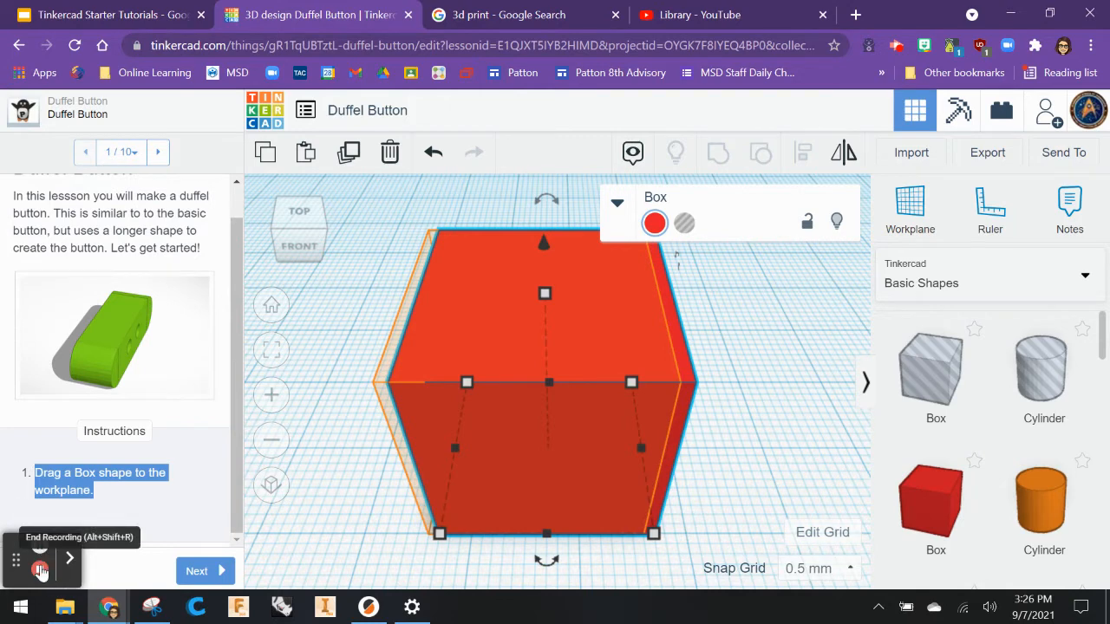
click(499, 468)
drag(491, 468, 486, 466)
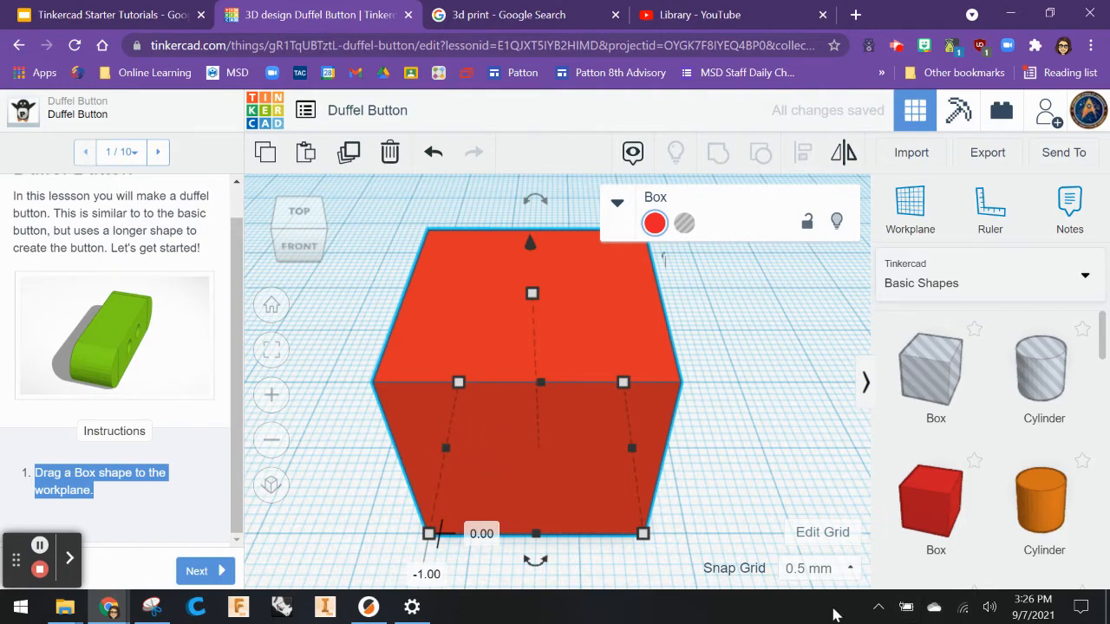
Zoom out to show the whole workplane, check the box's footprint dimensions, and advance to the next instruction.
click(274, 307)
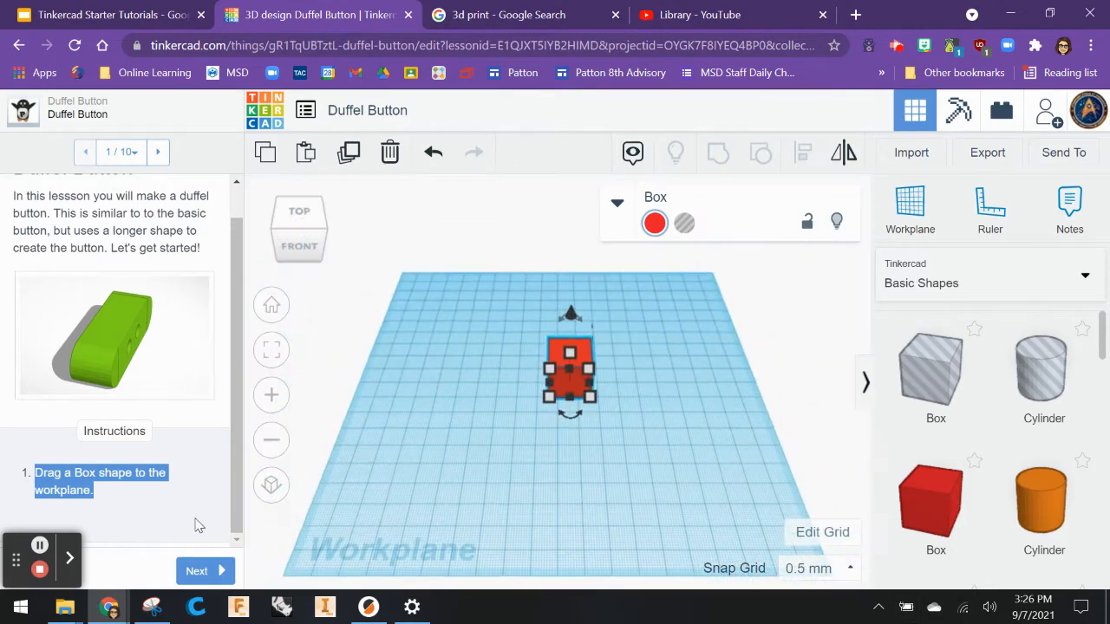
click(589, 397)
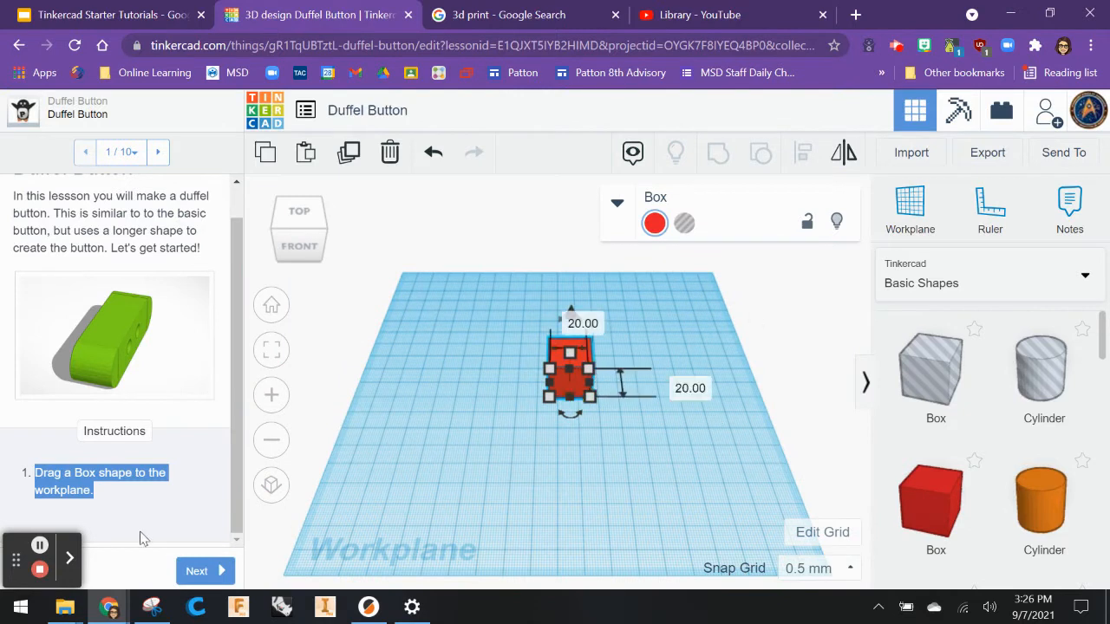
click(197, 571)
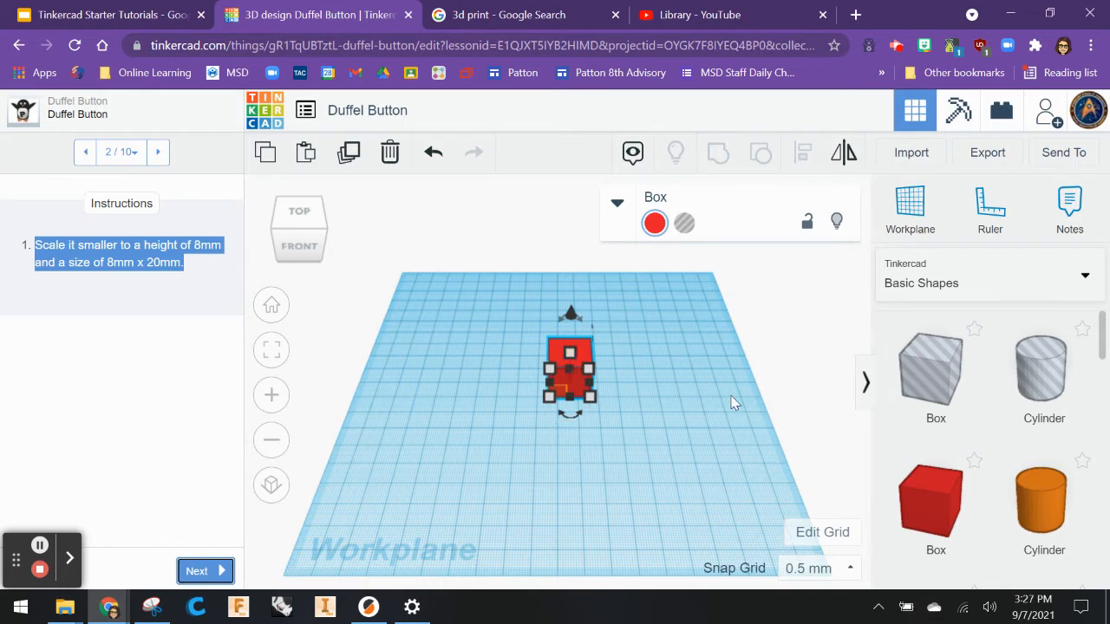
Zoom to fit the box and set its height to 8 mm.
click(272, 349)
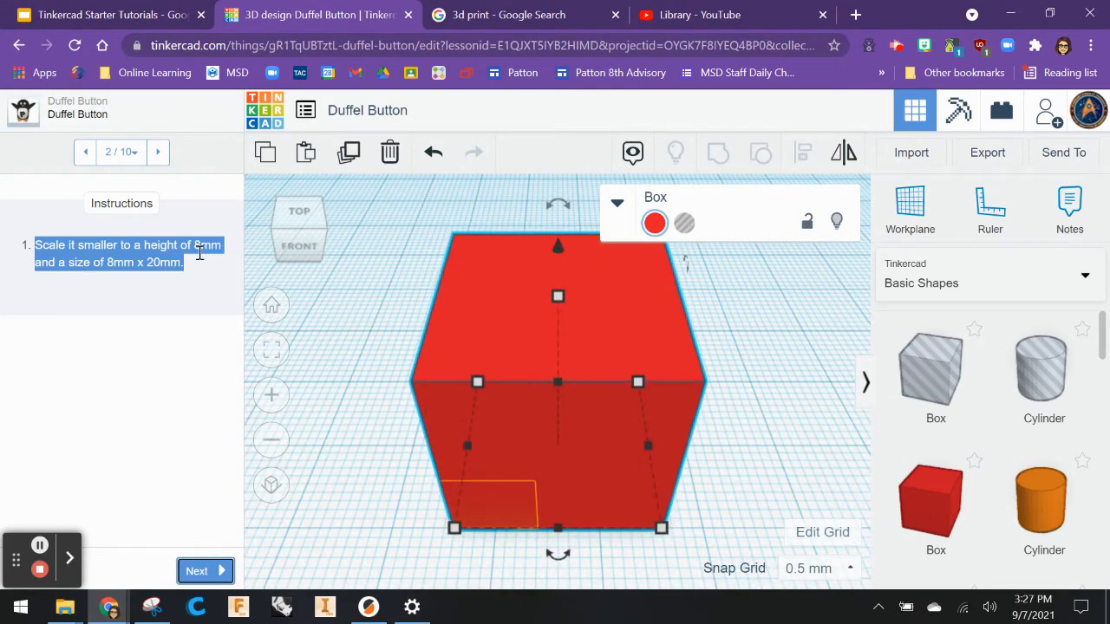
click(556, 249)
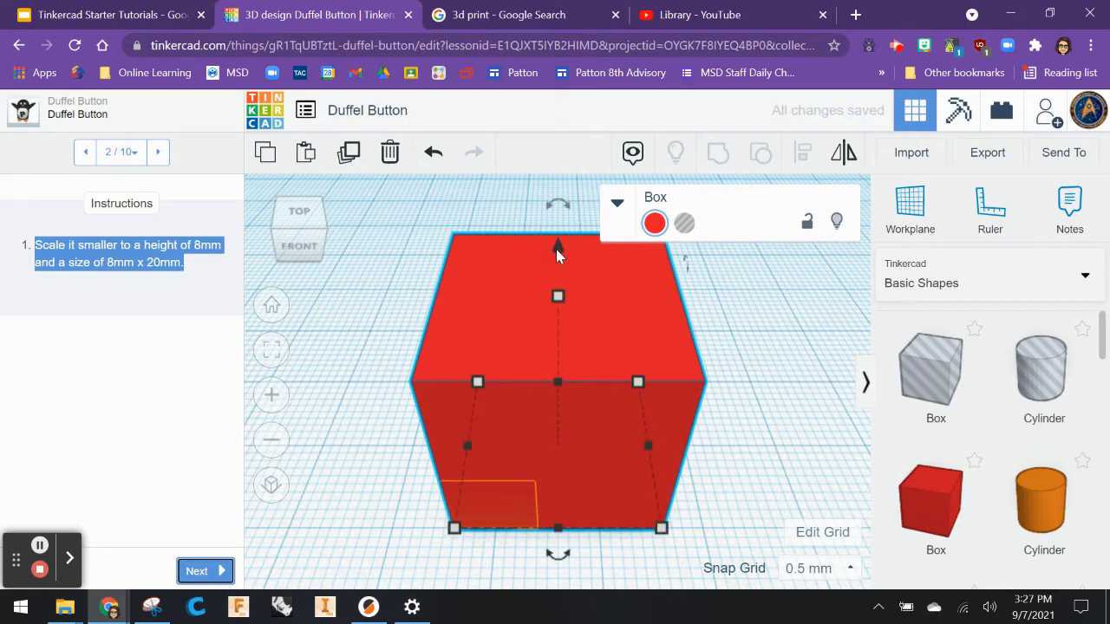
click(556, 249)
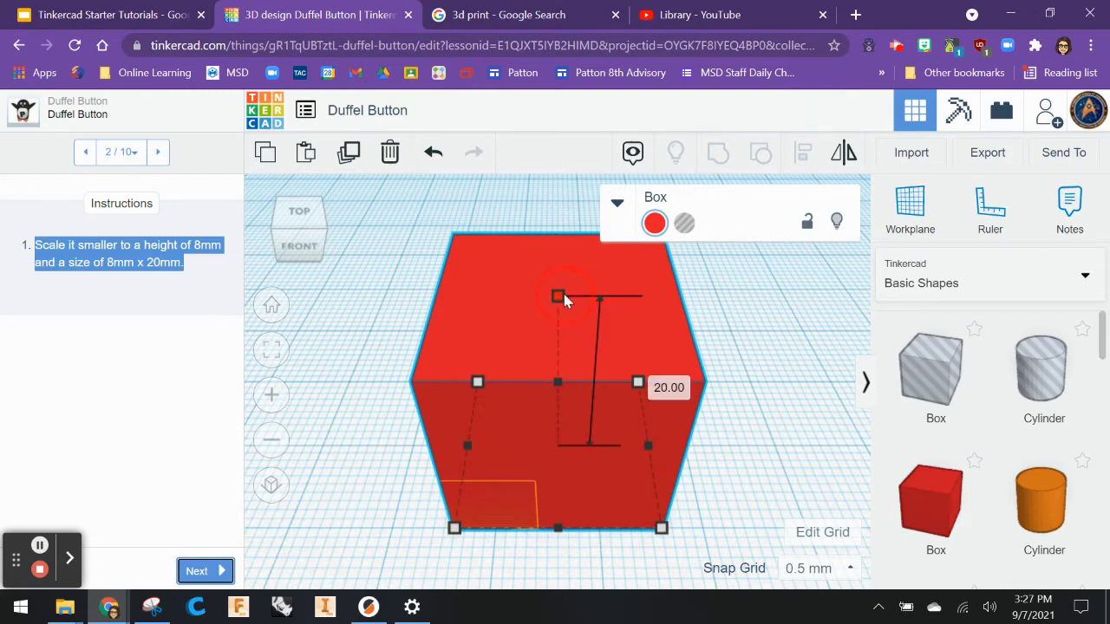
click(650, 383)
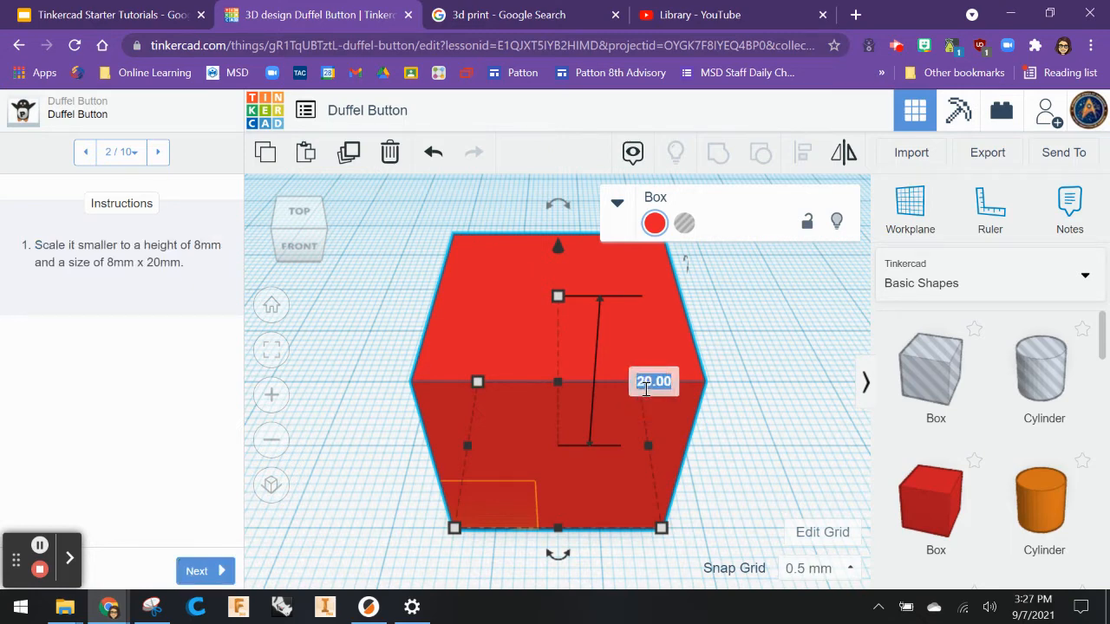
text(8)
key(Return)
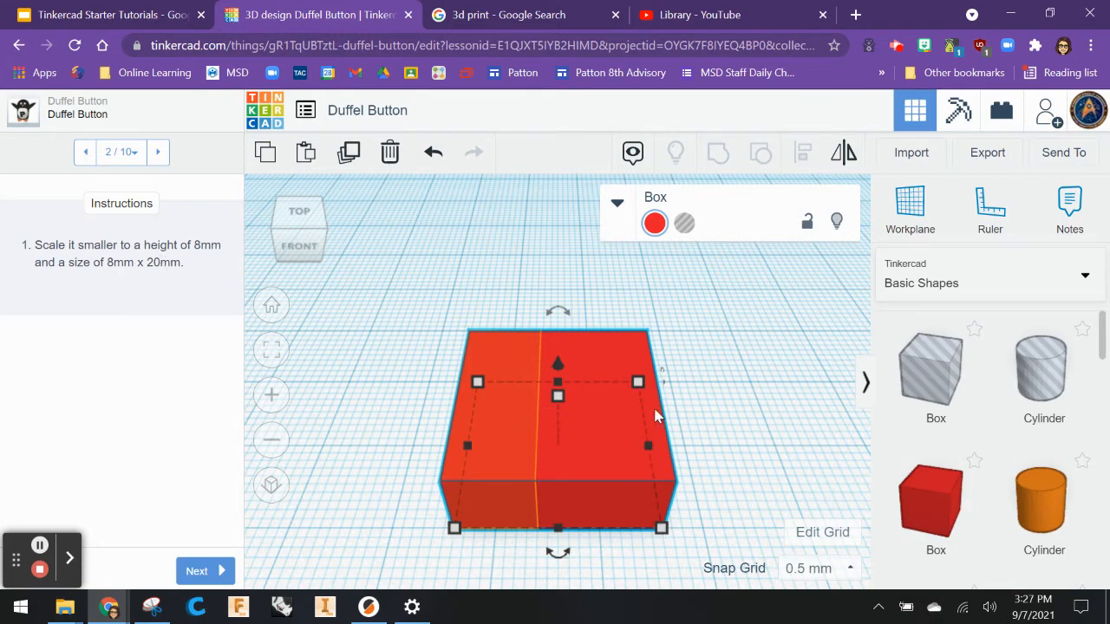
Zoom out slightly and set the box's width to 8 mm.
scroll(652, 408, down, 4)
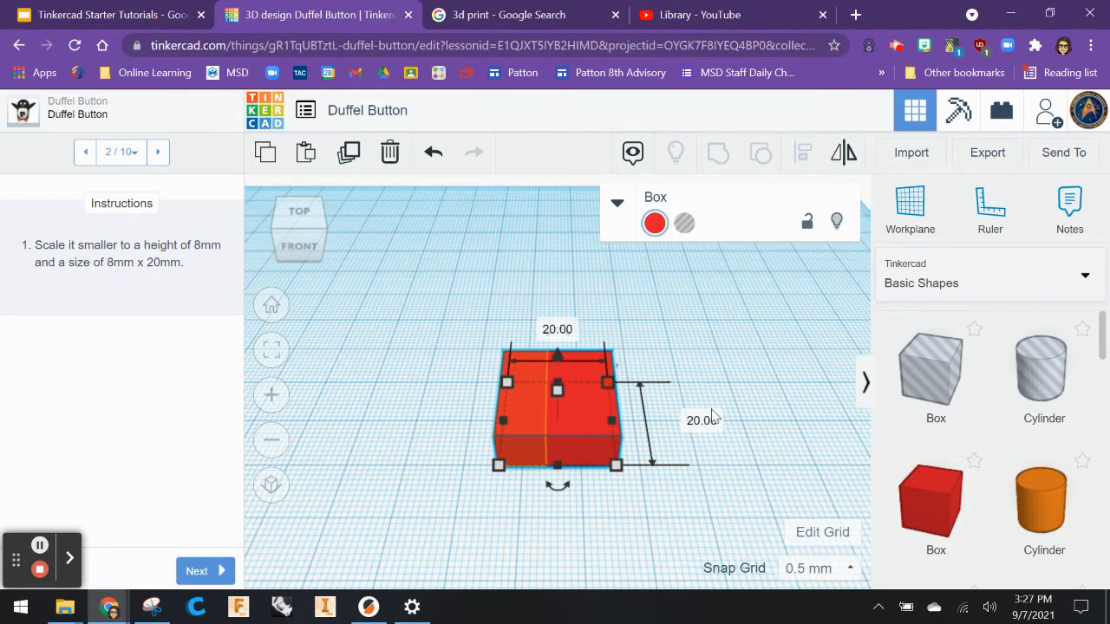
click(568, 330)
text(8)
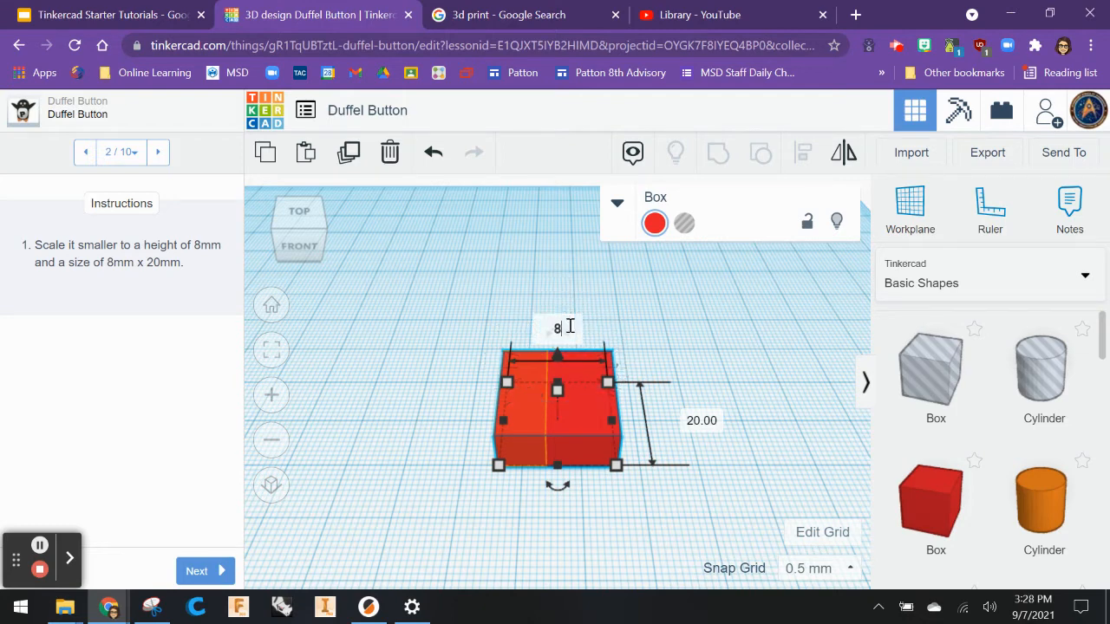
key(Return)
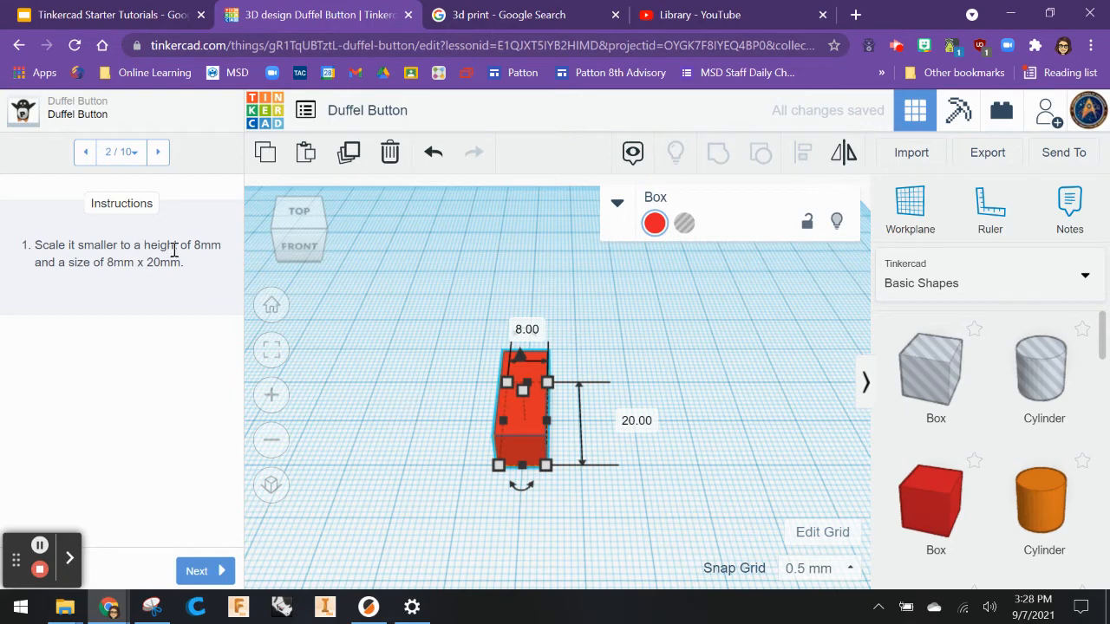
mouse_move(521, 391)
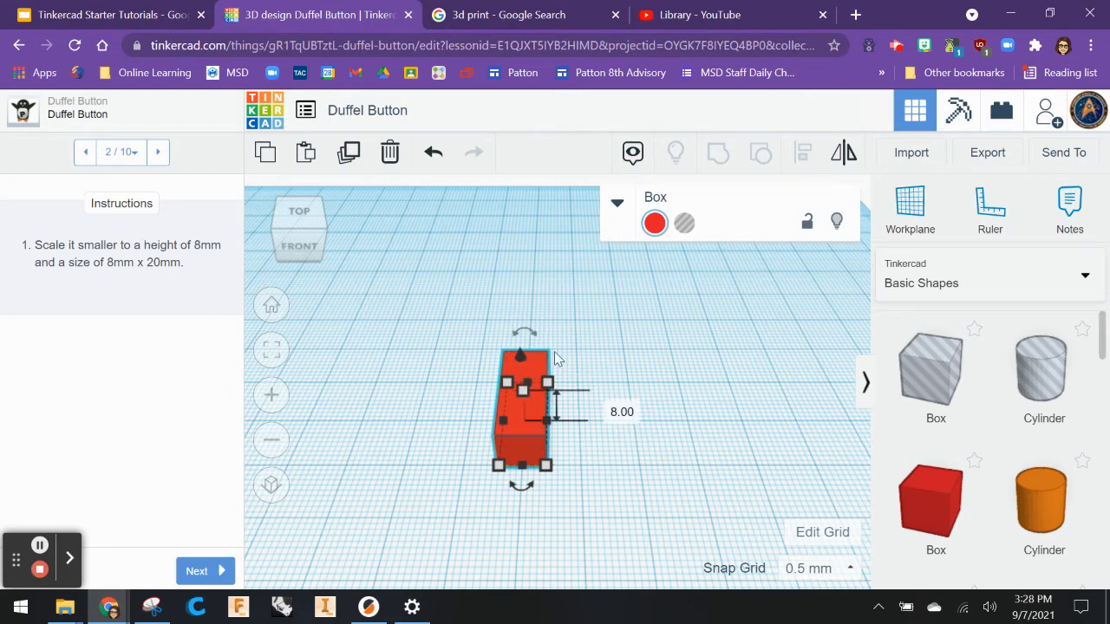
Advance to the next instruction and drag a Round Roof shape onto the workplane beside the box.
click(549, 384)
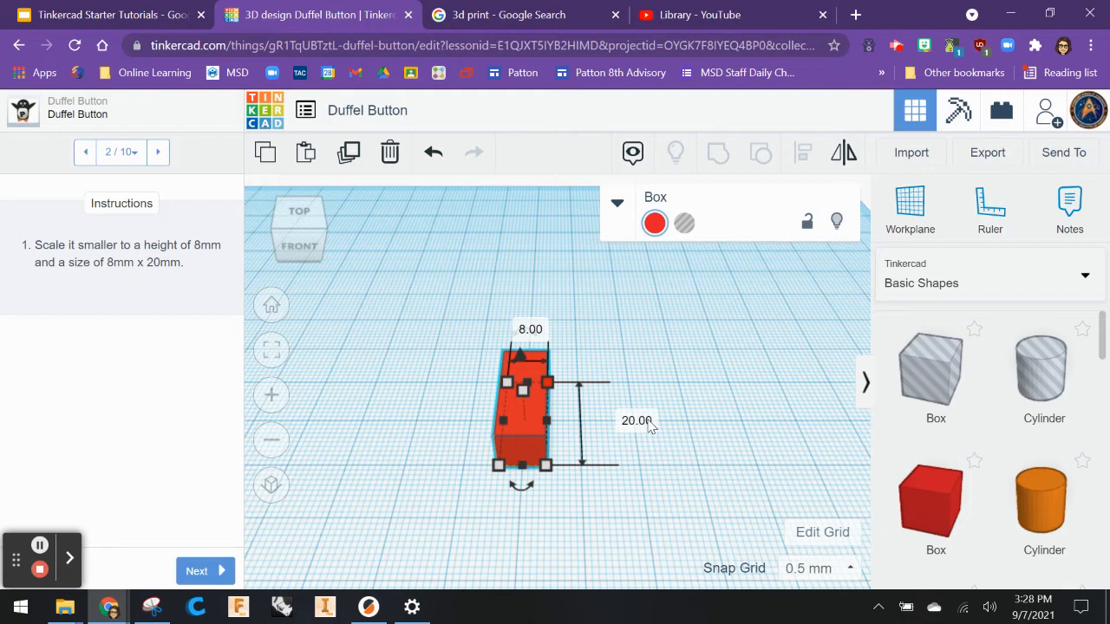
click(195, 570)
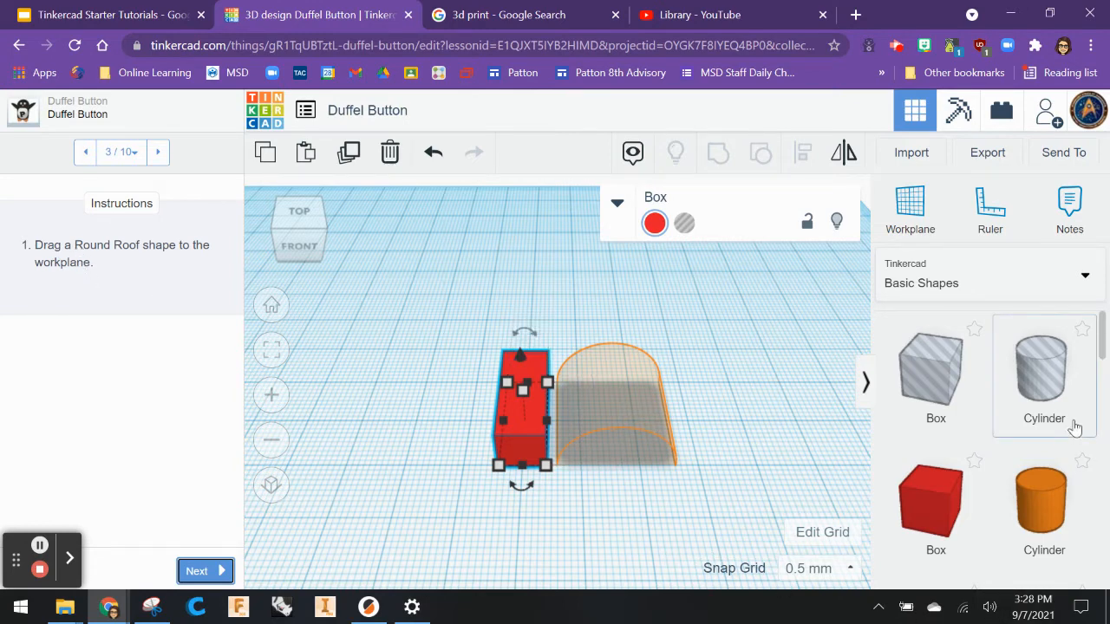
click(1102, 345)
drag(1102, 345, 1104, 434)
drag(933, 397, 617, 429)
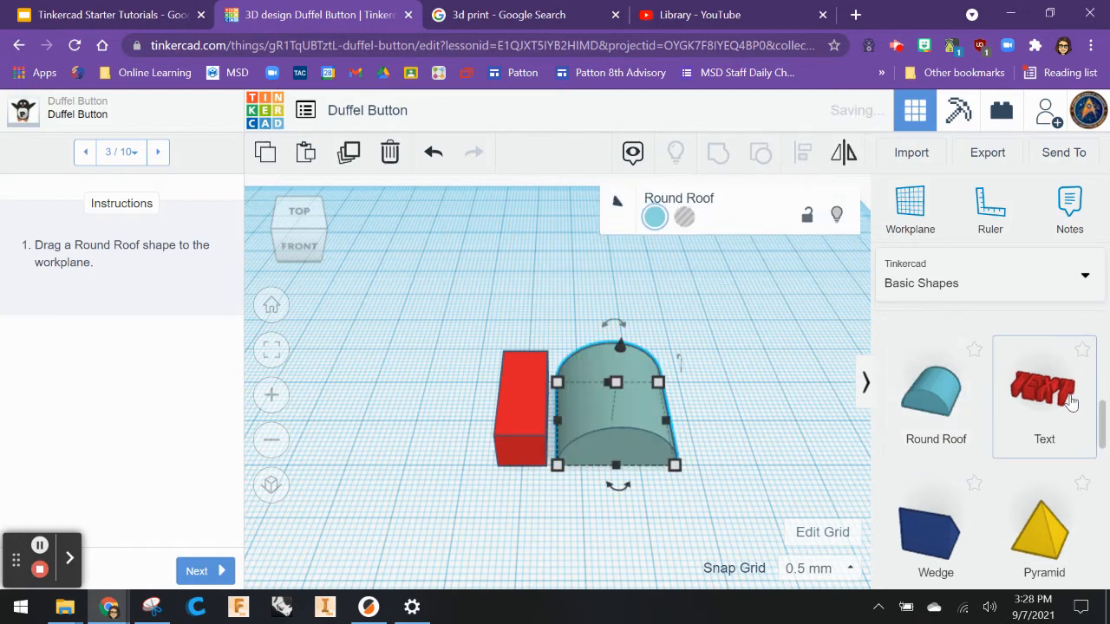
Advance to the next instruction and set the Round Roof's height to 4 mm.
click(201, 570)
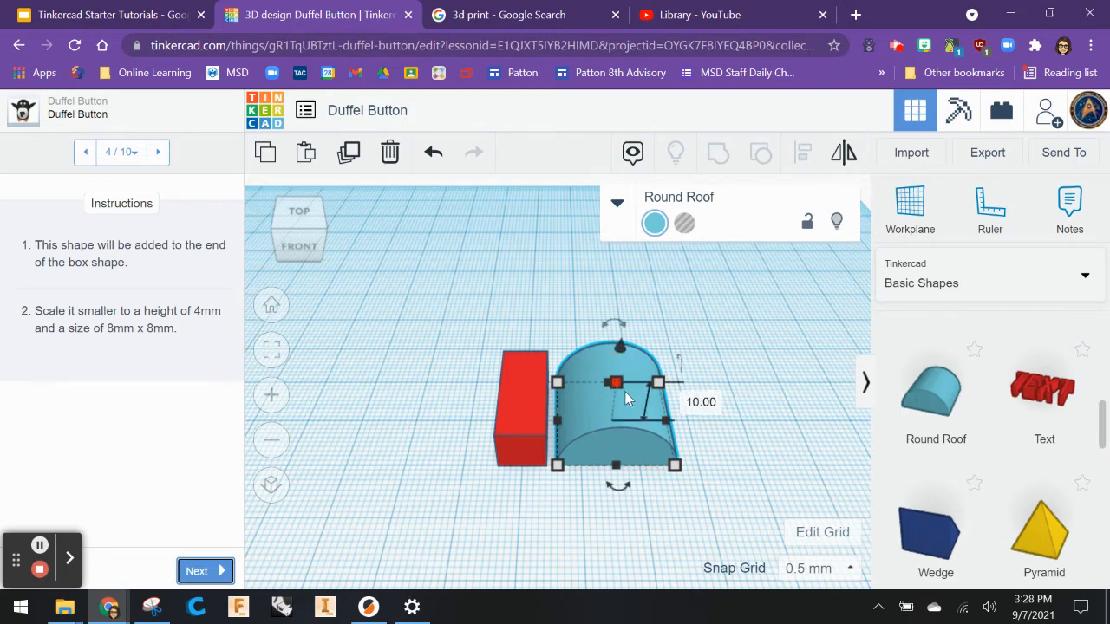
click(702, 403)
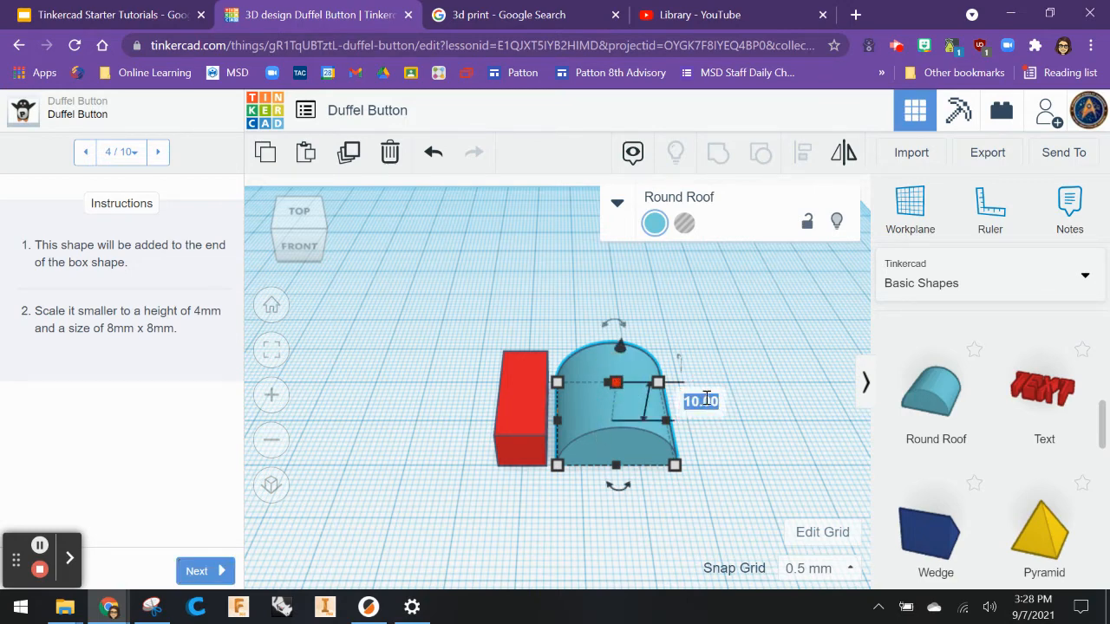
text(4)
key(Return)
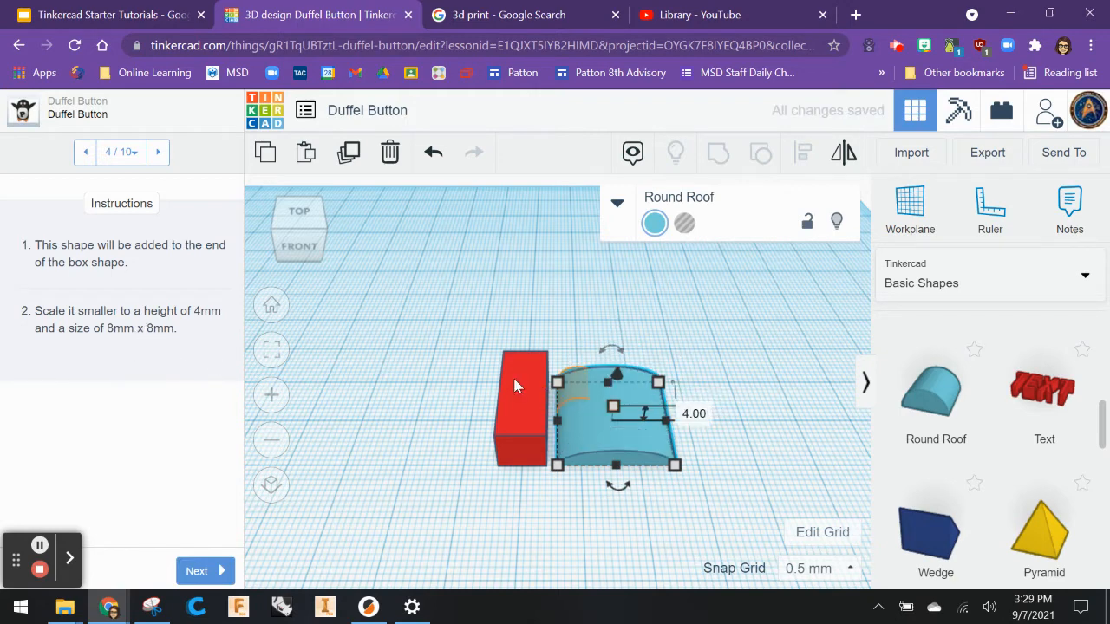
Set the Round Roof's width and length to 8 mm each.
click(660, 383)
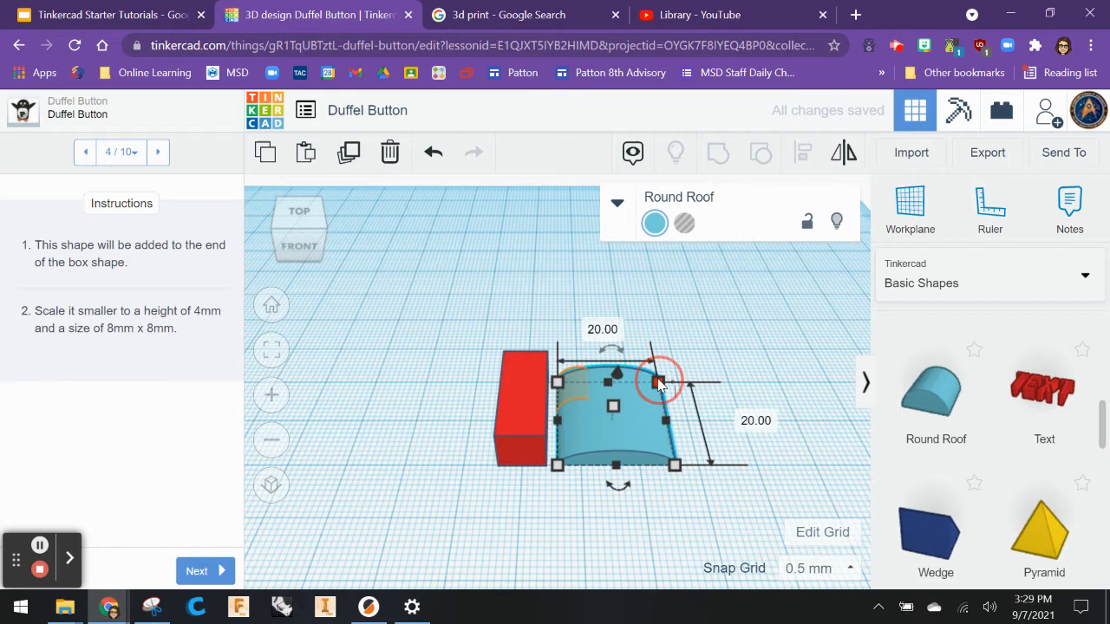
click(607, 329)
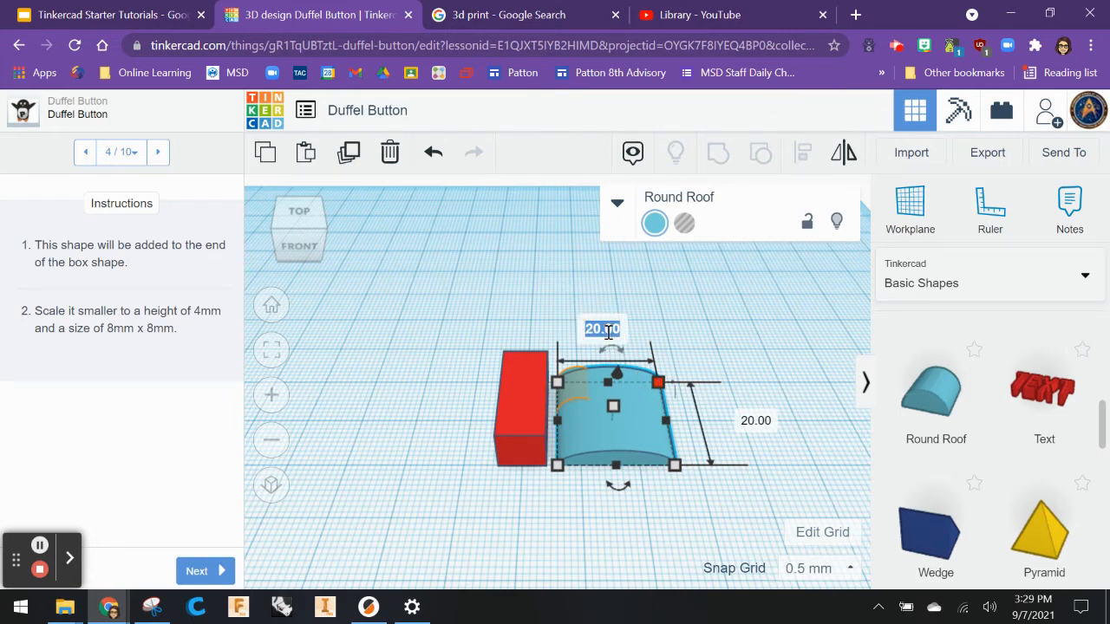
text(8)
key(Return)
click(699, 421)
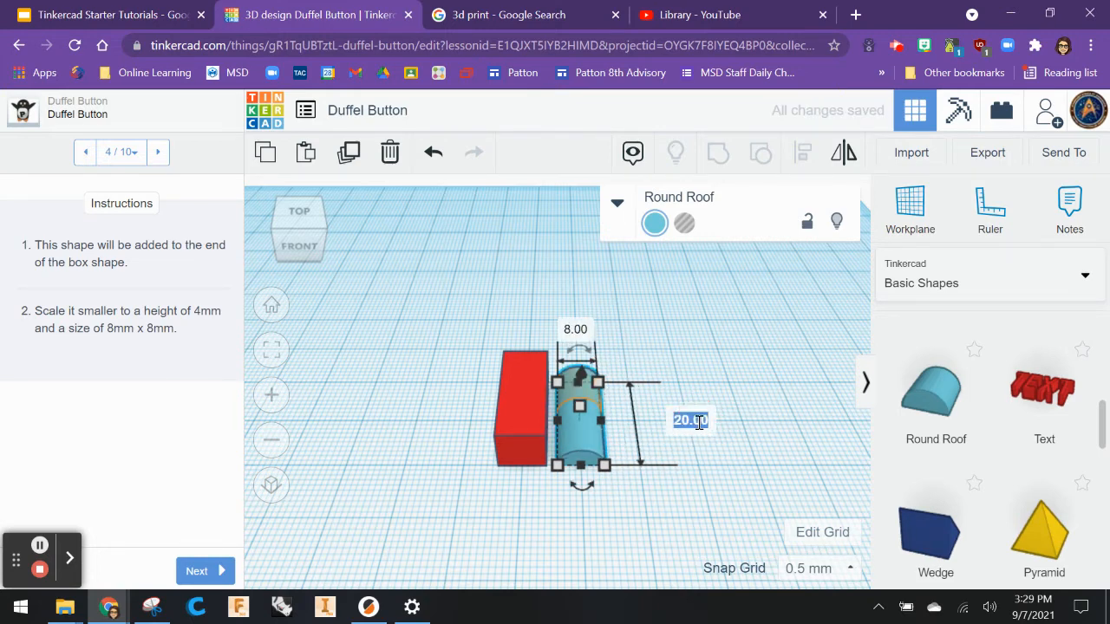
text(8)
key(Return)
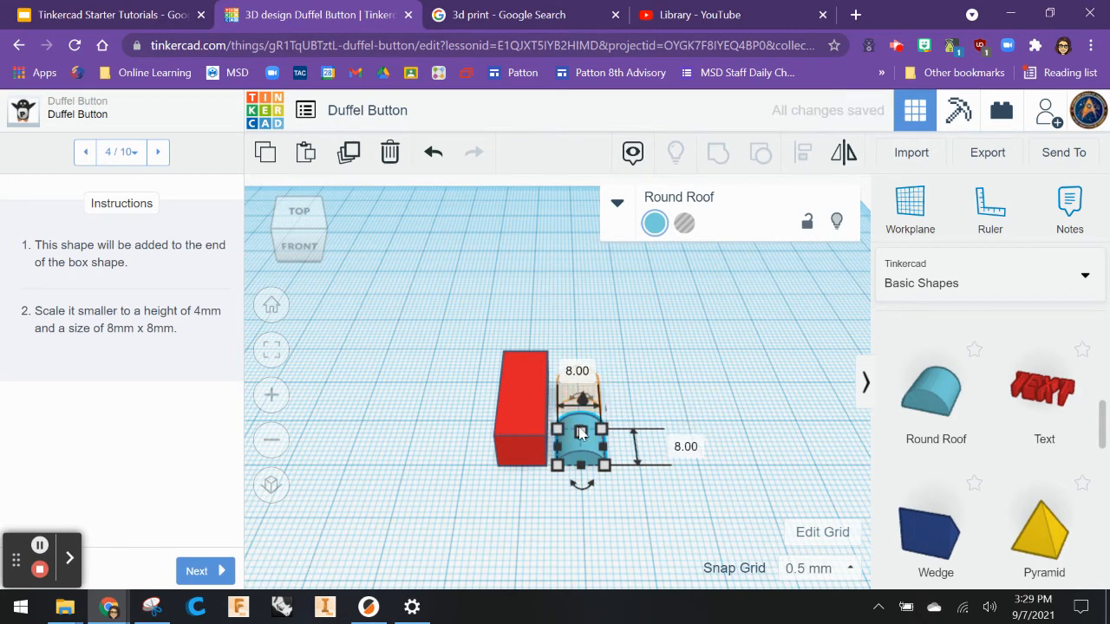
Move the Round Roof next to the box and advance to the next instruction.
click(640, 407)
drag(578, 443, 581, 391)
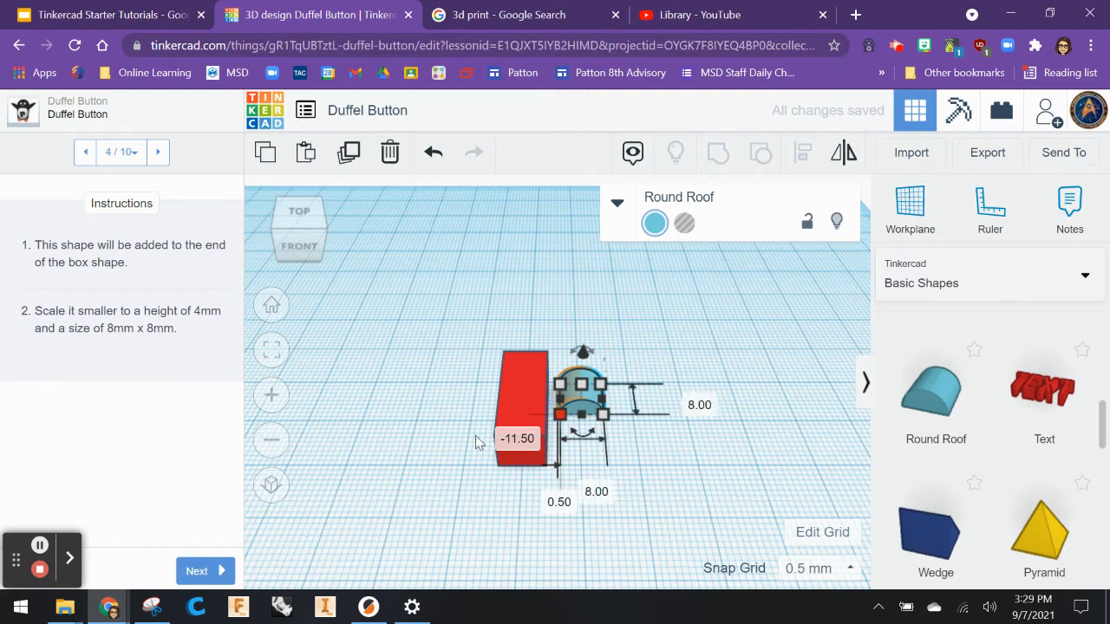
click(196, 572)
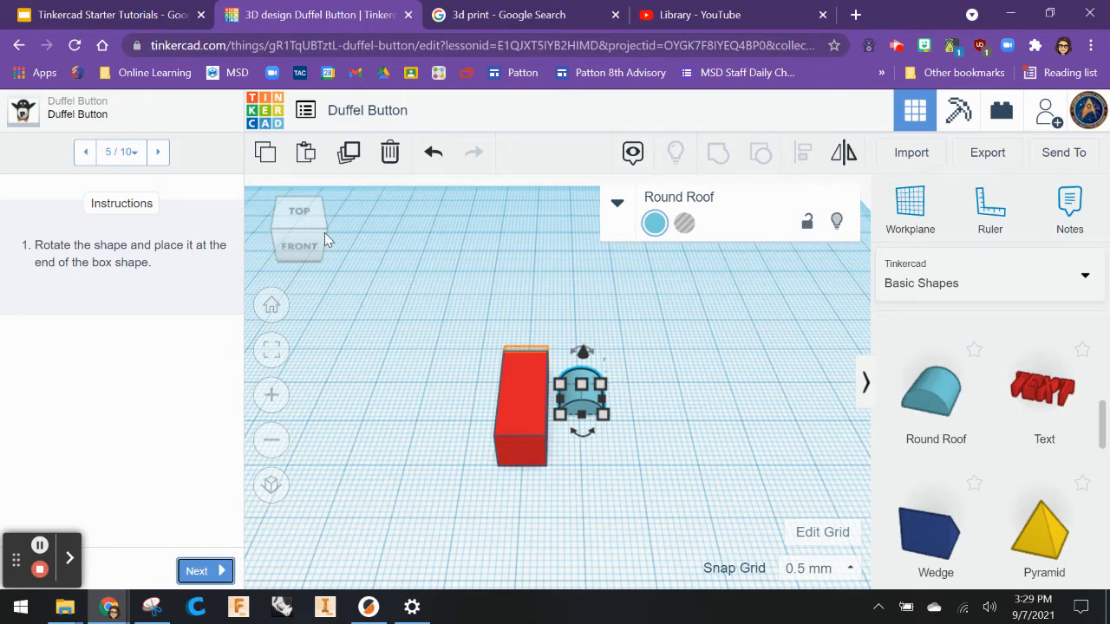
Rotate the Round Roof -90° so its curved side faces away from the box end.
drag(324, 233, 344, 288)
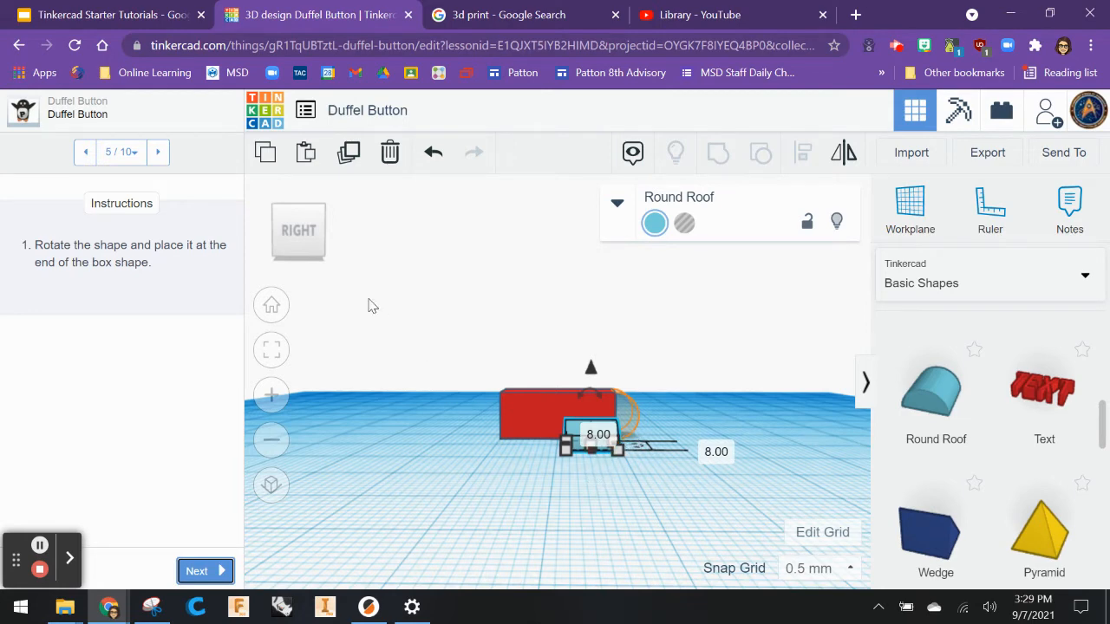
right_drag(446, 453, 419, 536)
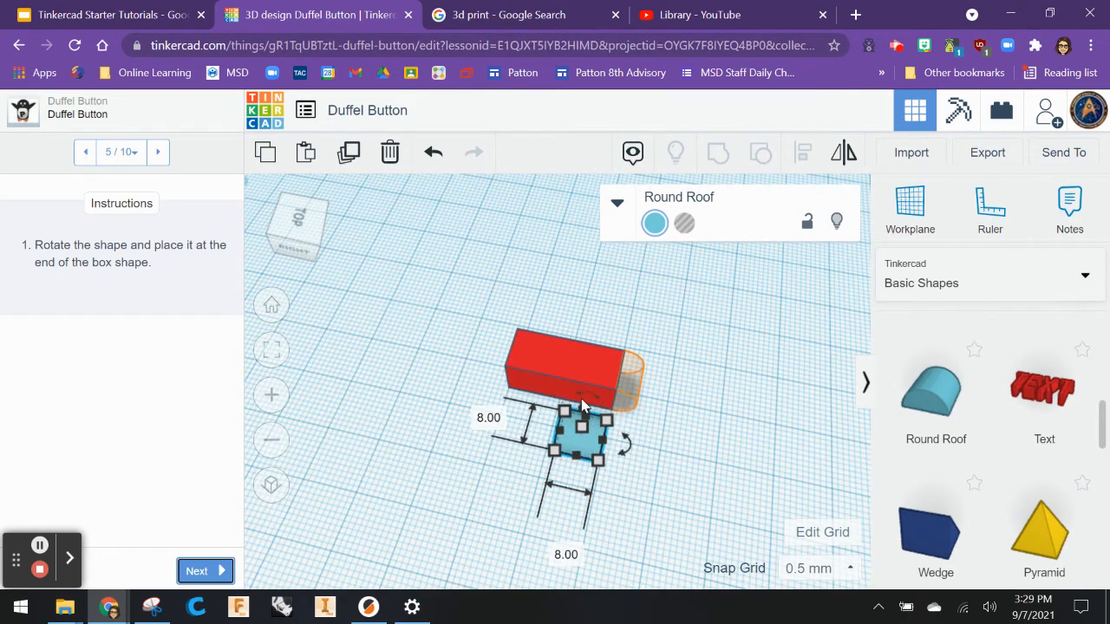
drag(584, 405, 586, 394)
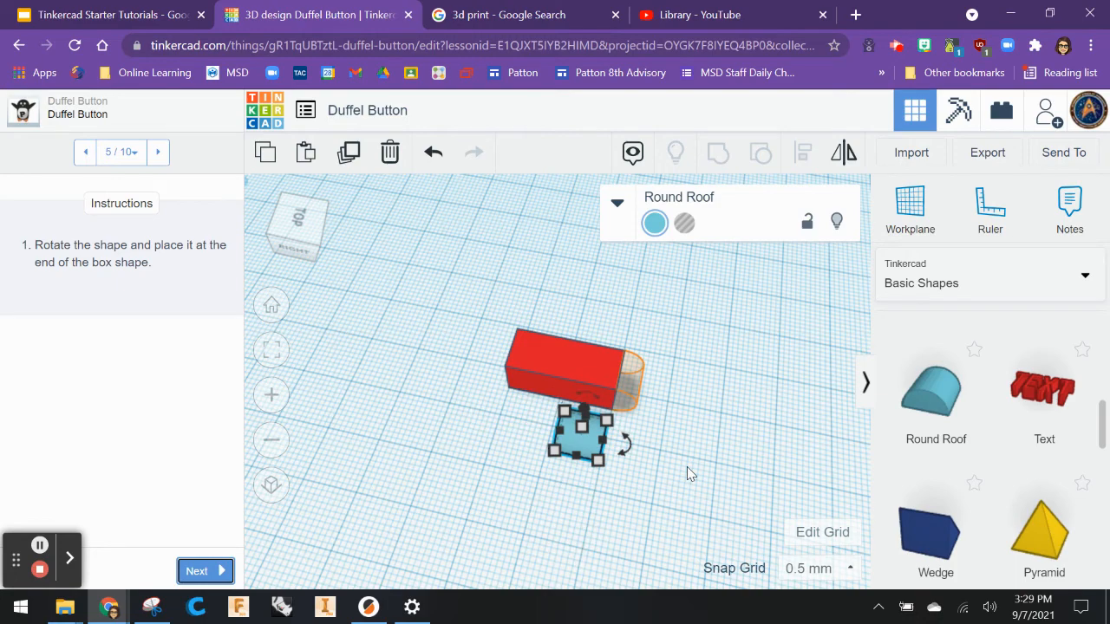
right_drag(622, 516, 659, 443)
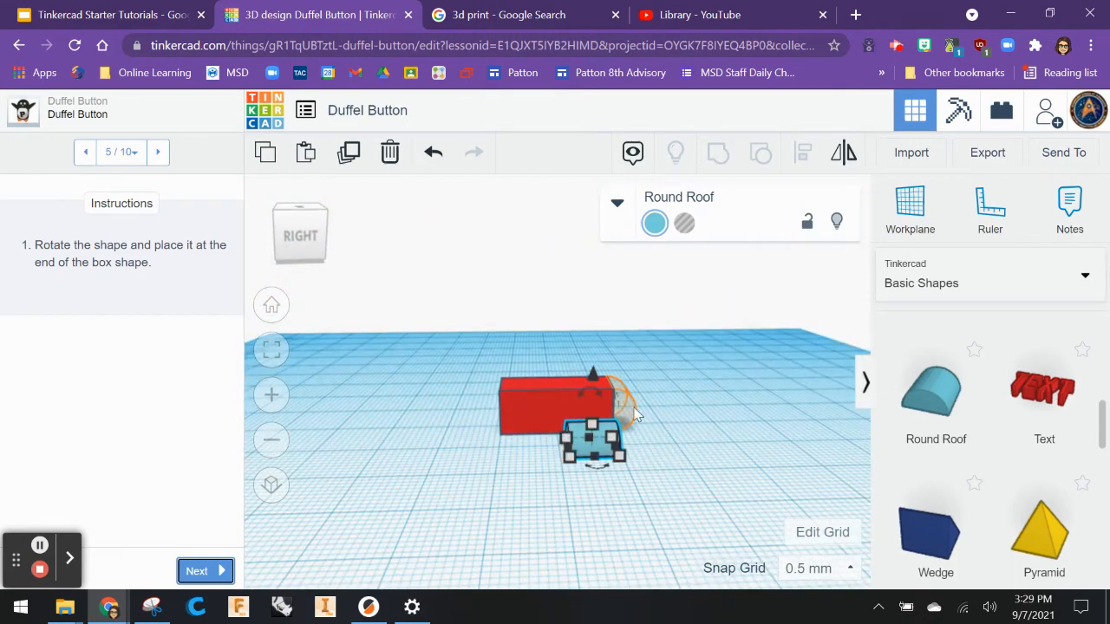
drag(590, 384, 592, 386)
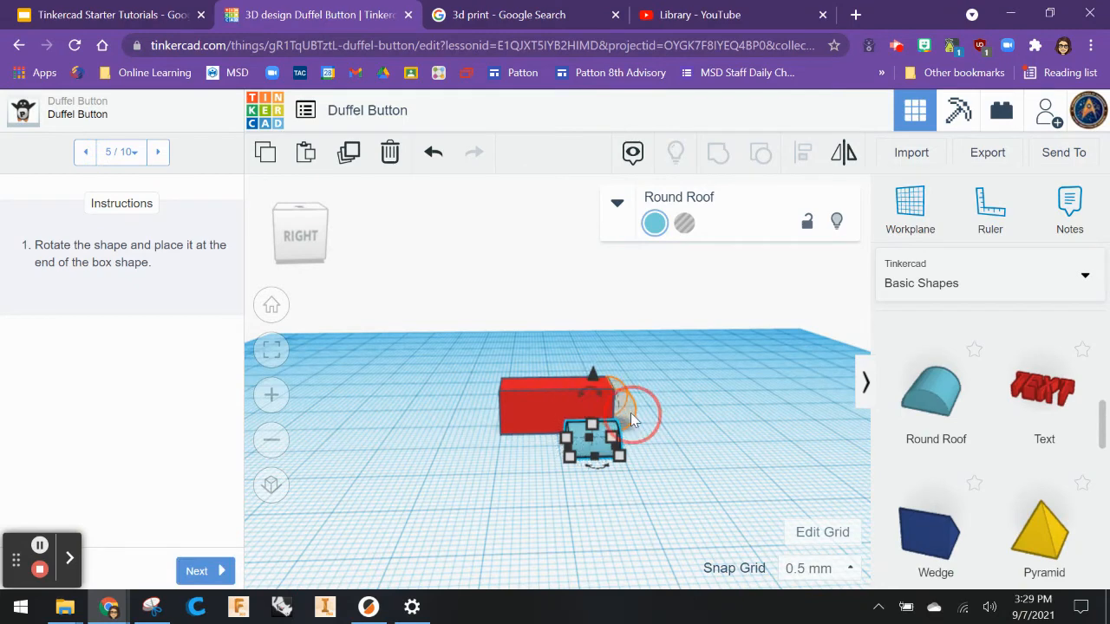
drag(600, 401, 629, 435)
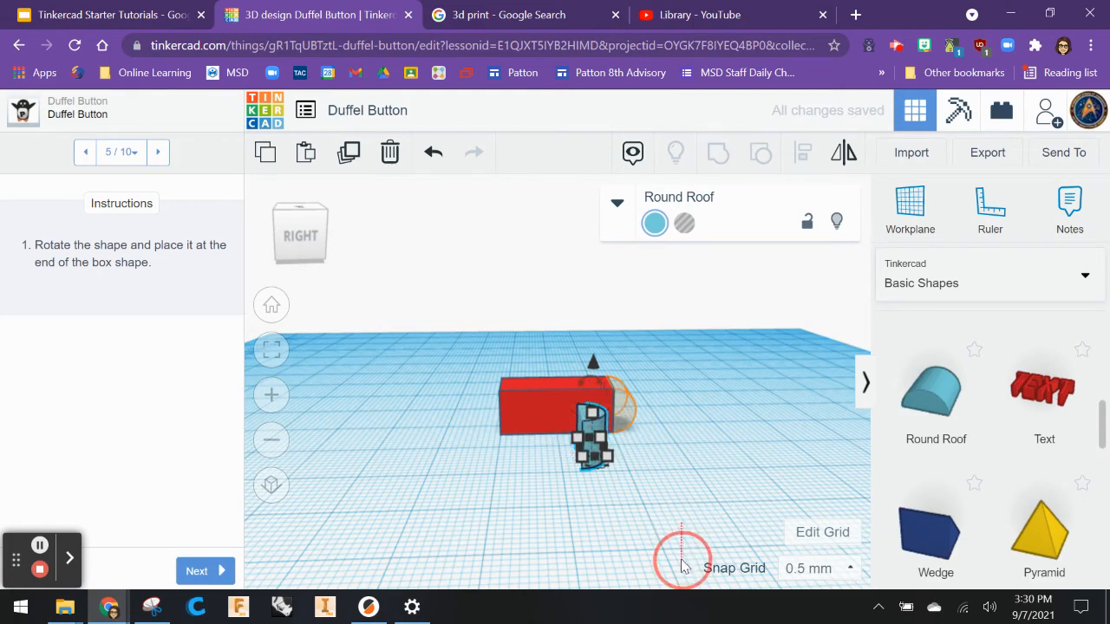
click(673, 535)
right_drag(674, 535, 668, 569)
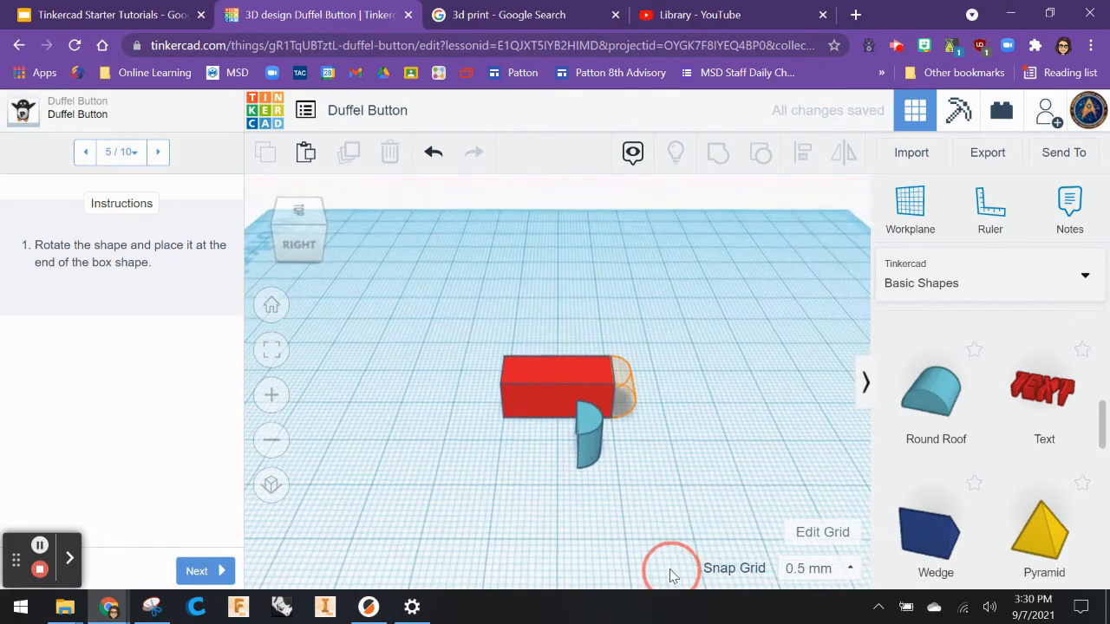
click(586, 444)
right_drag(585, 444, 533, 380)
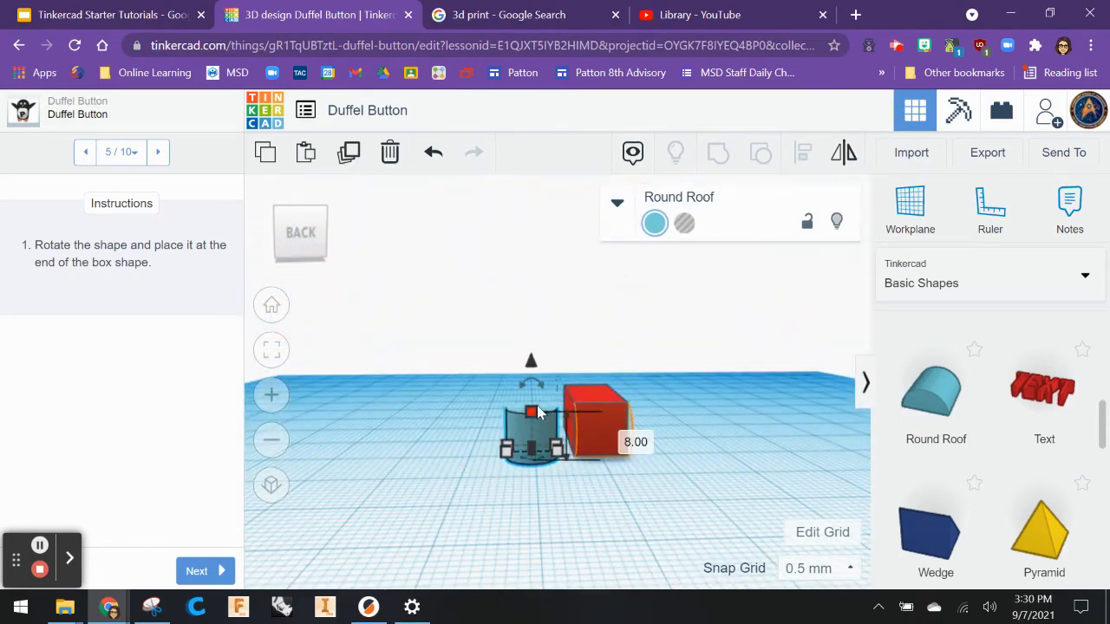
drag(531, 375, 601, 447)
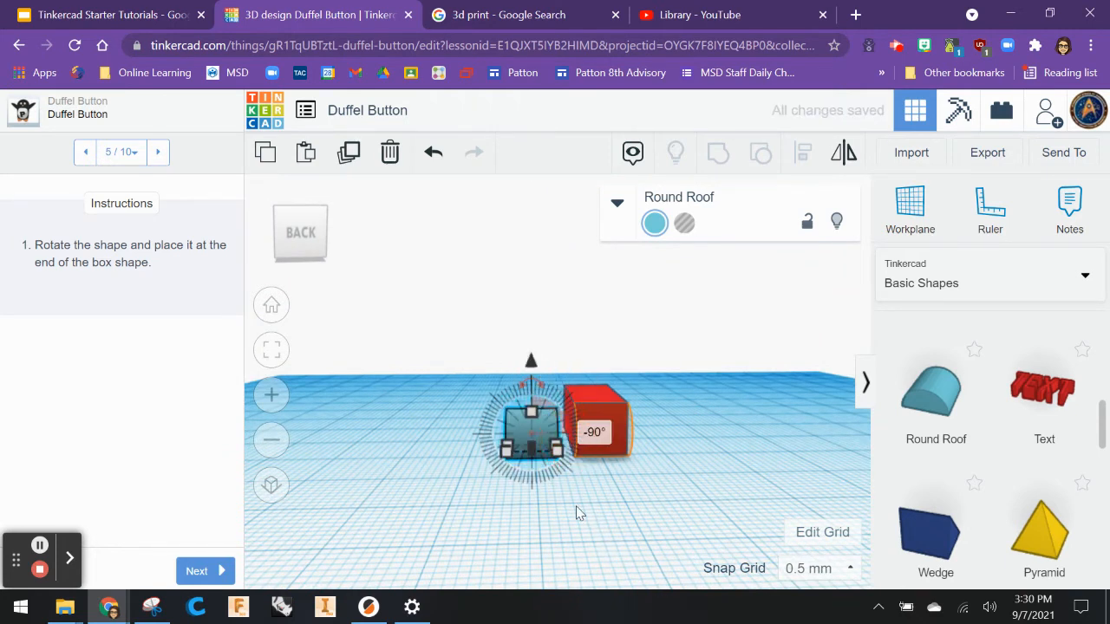
right_drag(577, 512, 709, 212)
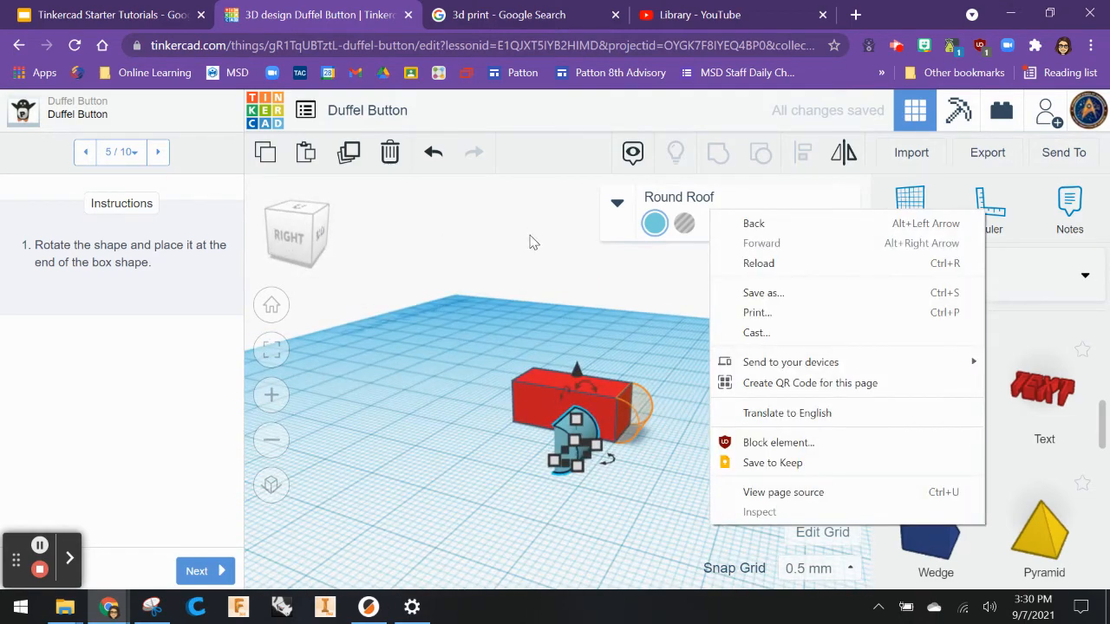
click(635, 275)
Move the Round Roof flush against the end of the box so it caps that end.
drag(304, 233, 300, 251)
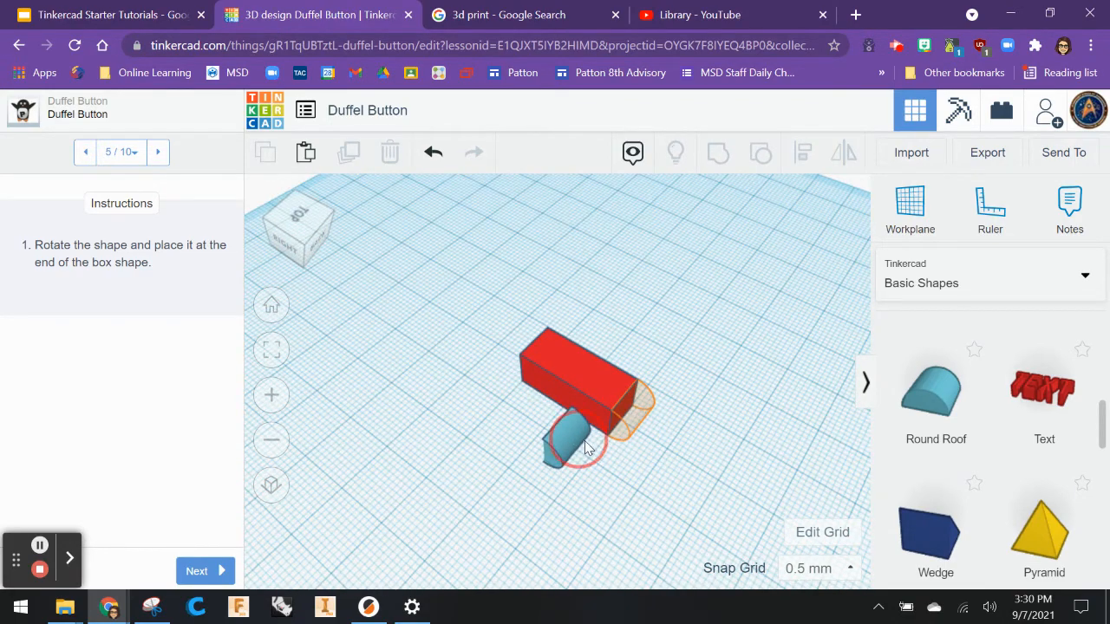
drag(573, 439, 635, 417)
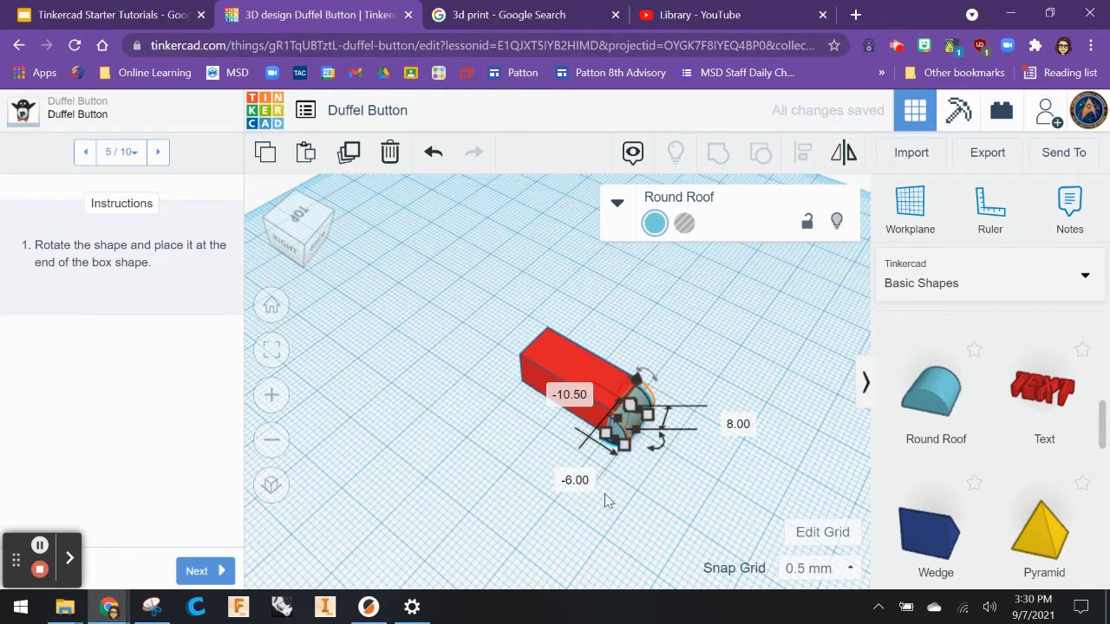
right_drag(604, 494, 693, 410)
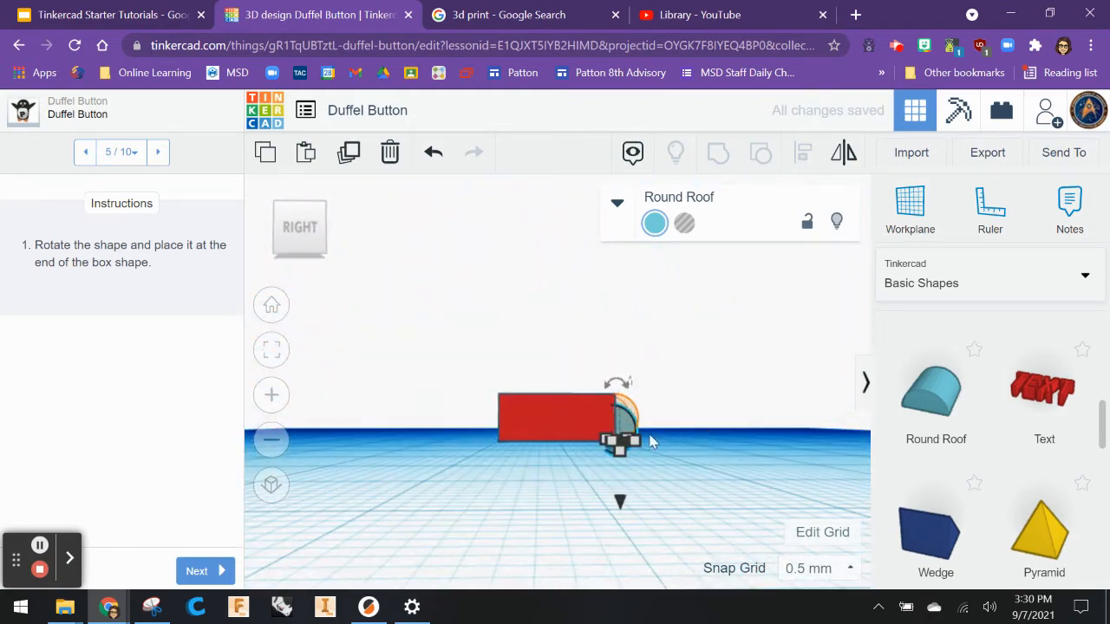
drag(619, 503, 619, 490)
drag(619, 486, 622, 488)
scroll(623, 505, up, 2)
scroll(607, 520, up, 4)
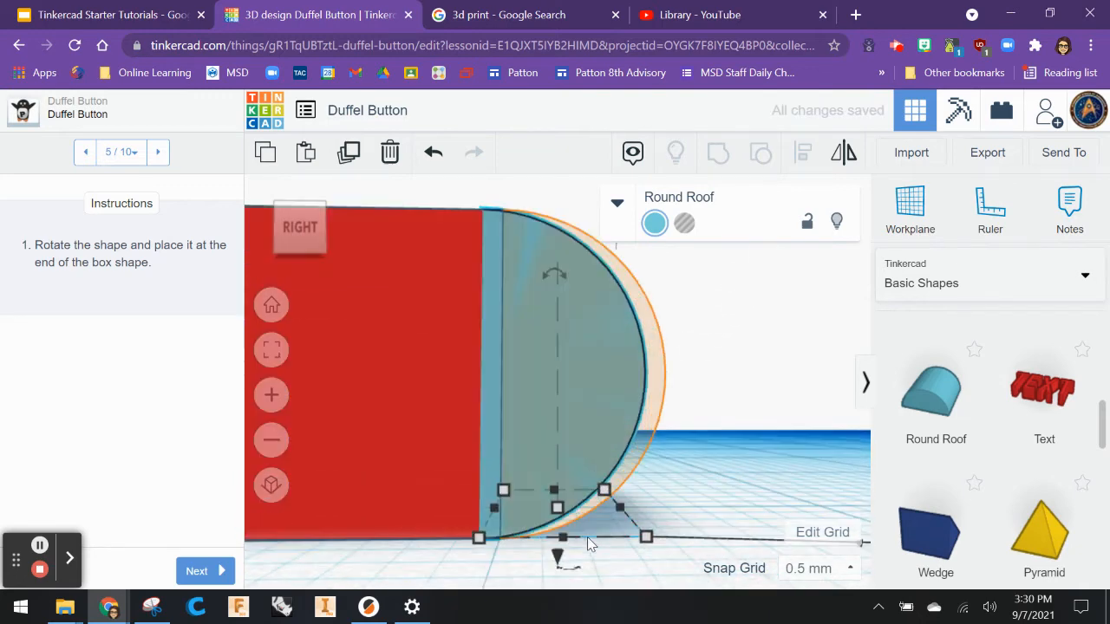
scroll(578, 548, down, 3)
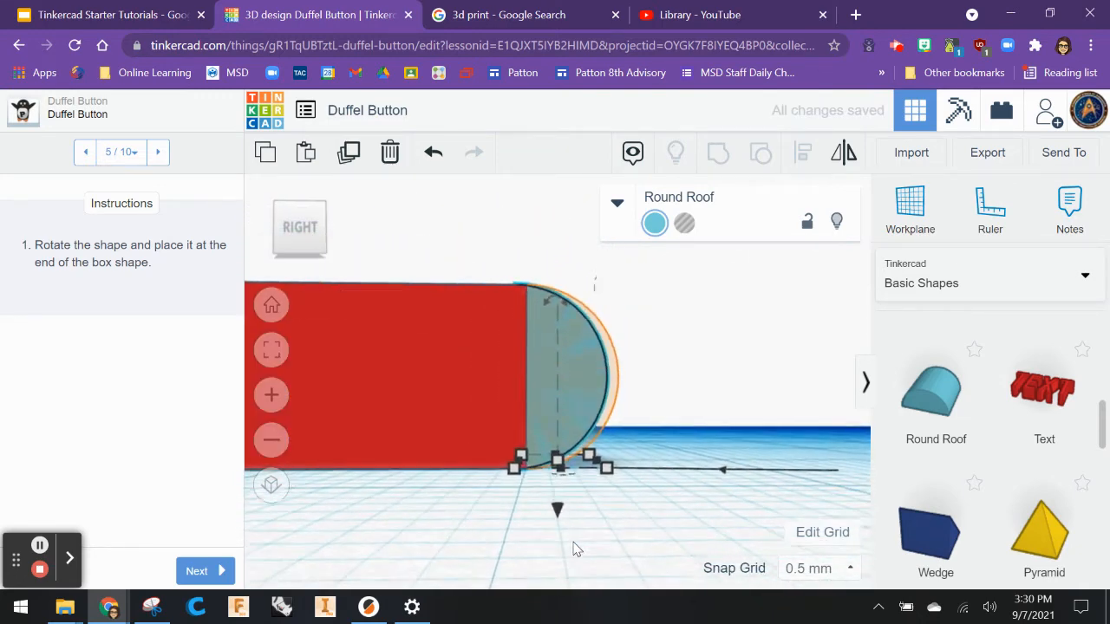
drag(570, 391, 576, 389)
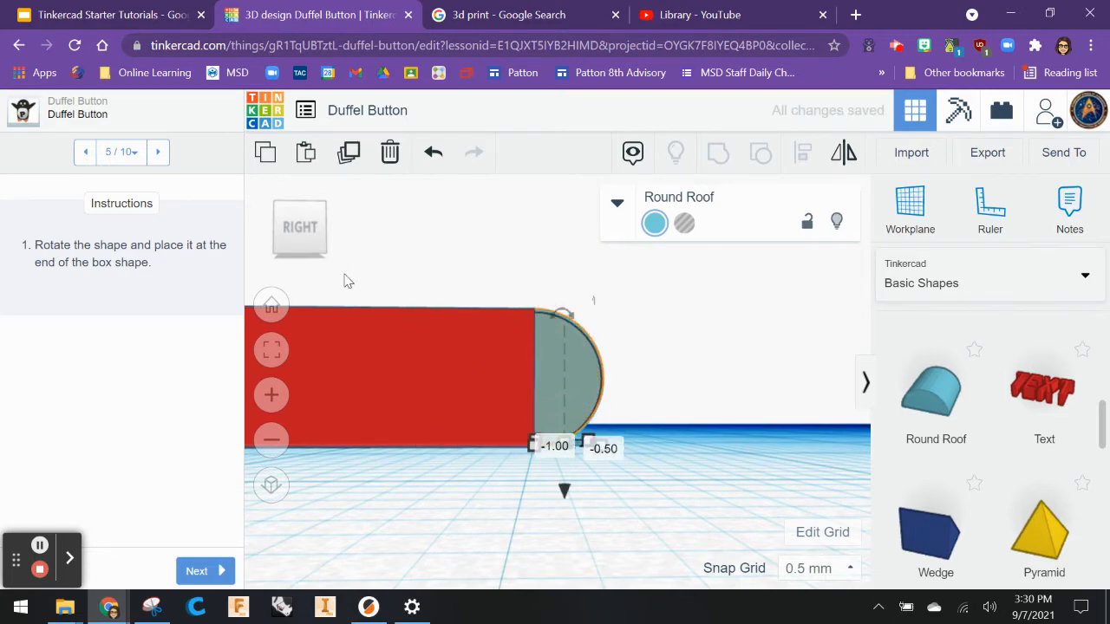
drag(303, 228, 304, 240)
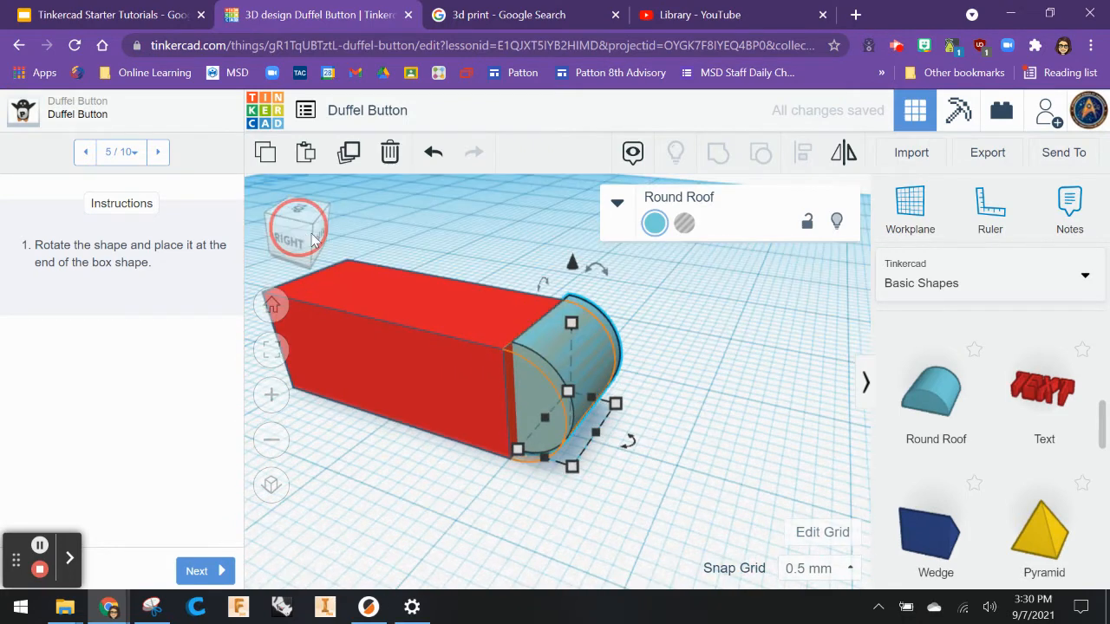
drag(598, 317, 595, 324)
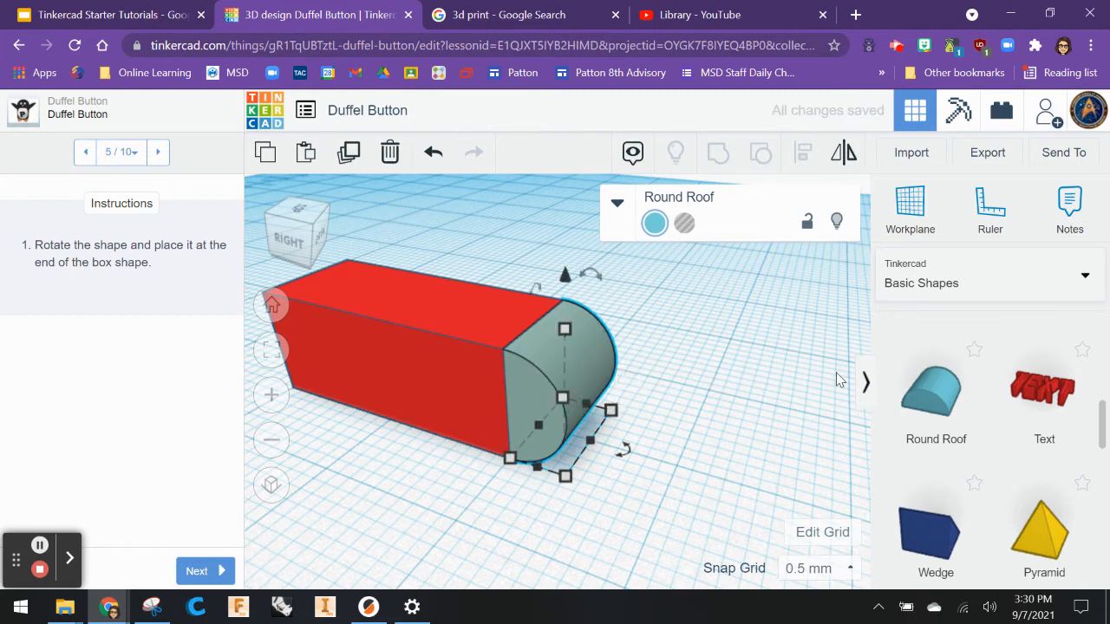
click(305, 230)
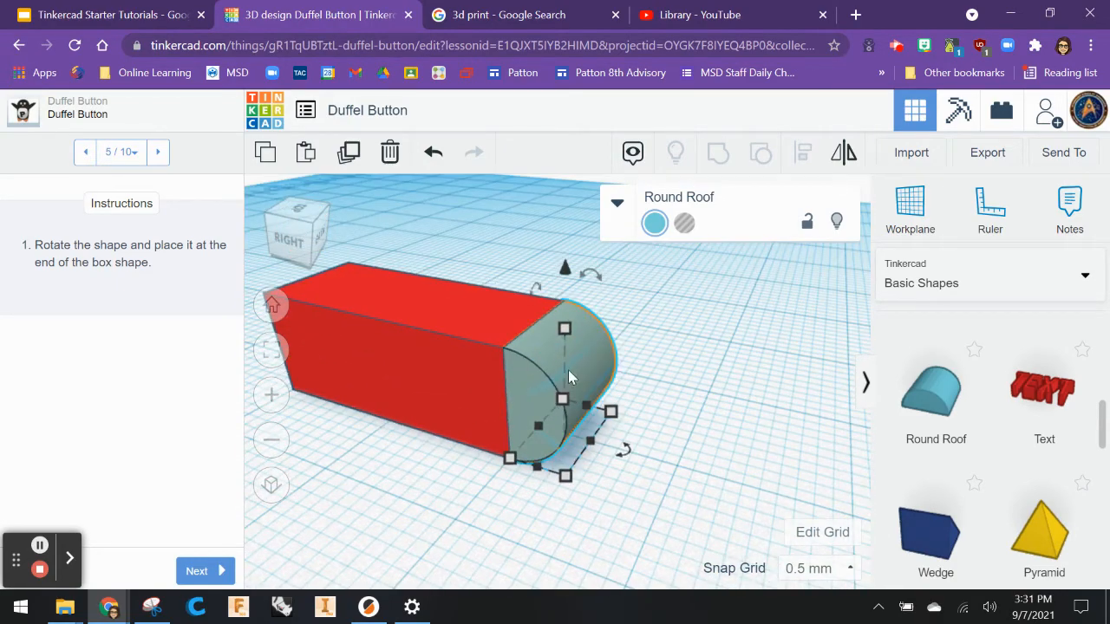
Advance to the next lesson instruction and copy the selected Round Roof.
click(195, 574)
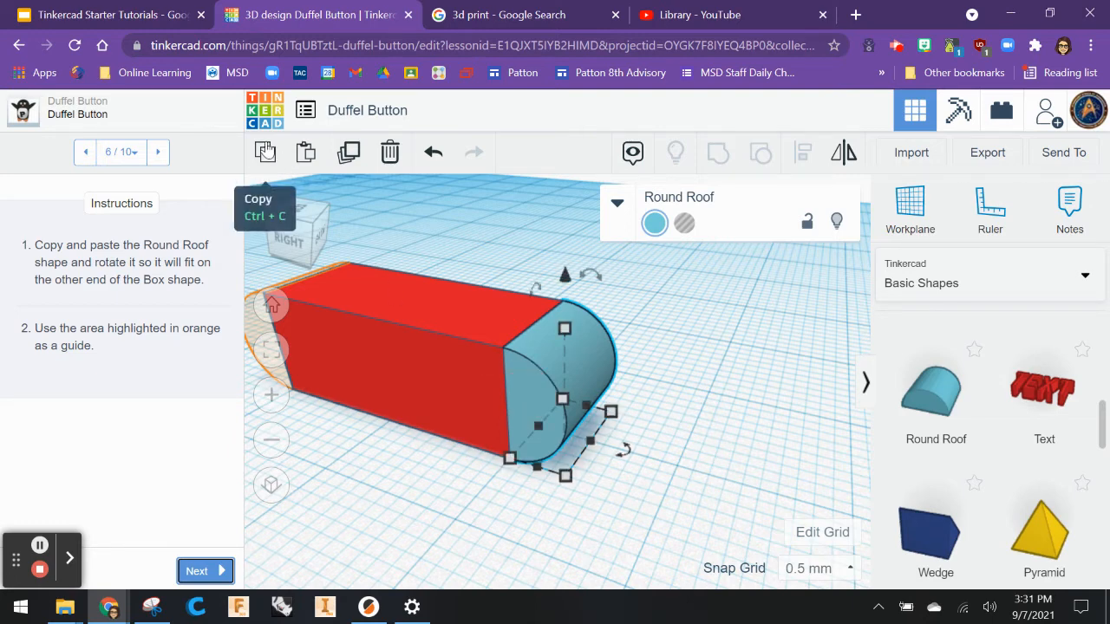
click(264, 151)
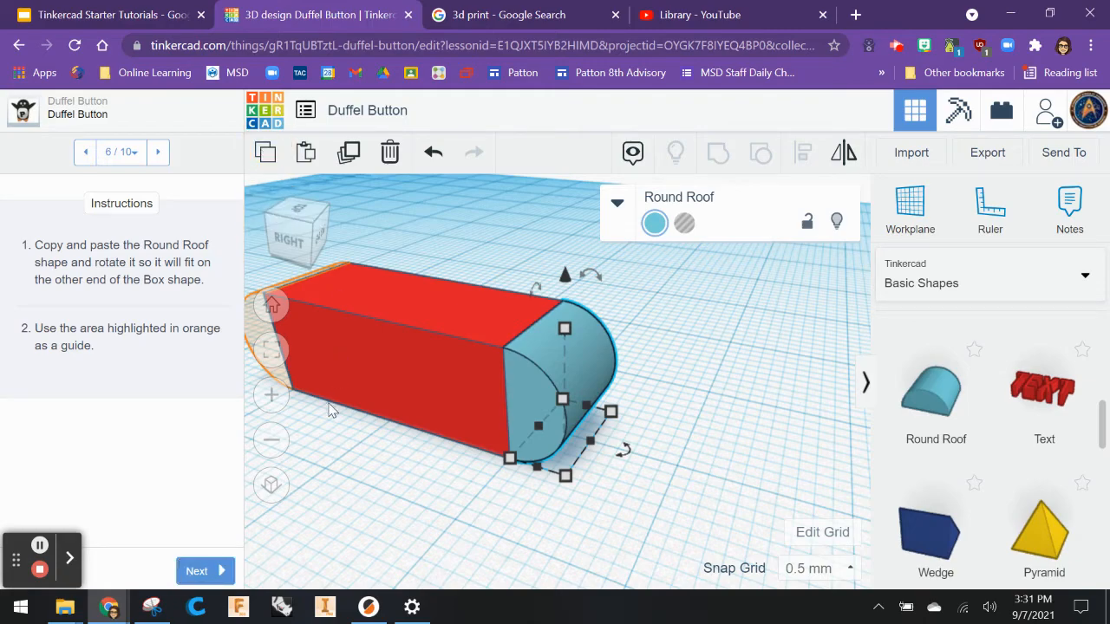
Paste a copy of the Round Roof and move it flush against the opposite end of the box as a second cap.
drag(303, 253, 347, 251)
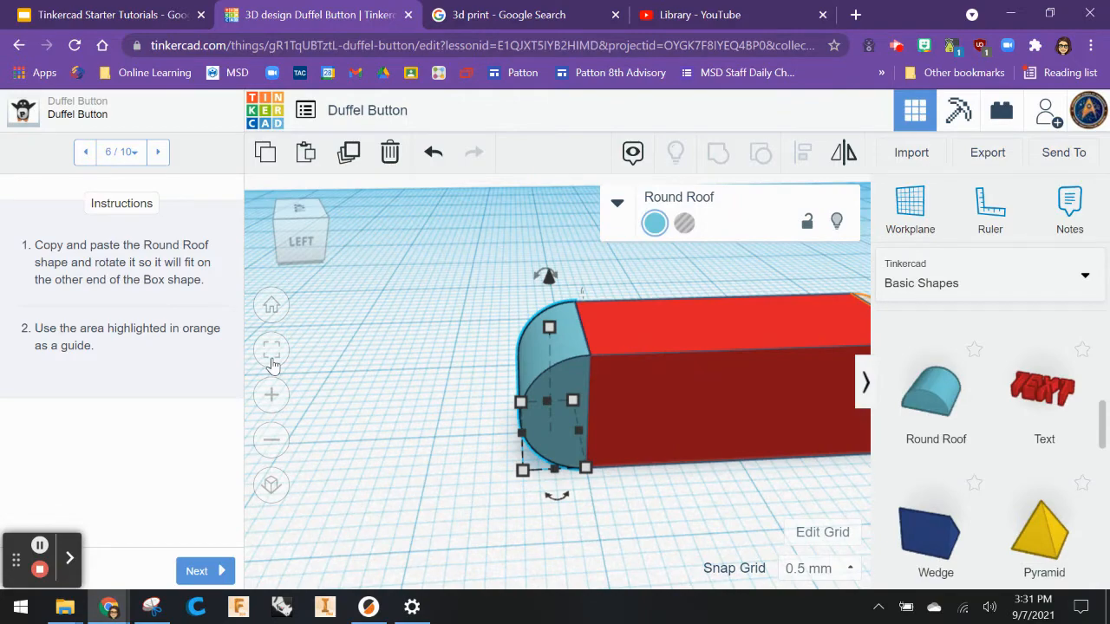
click(276, 435)
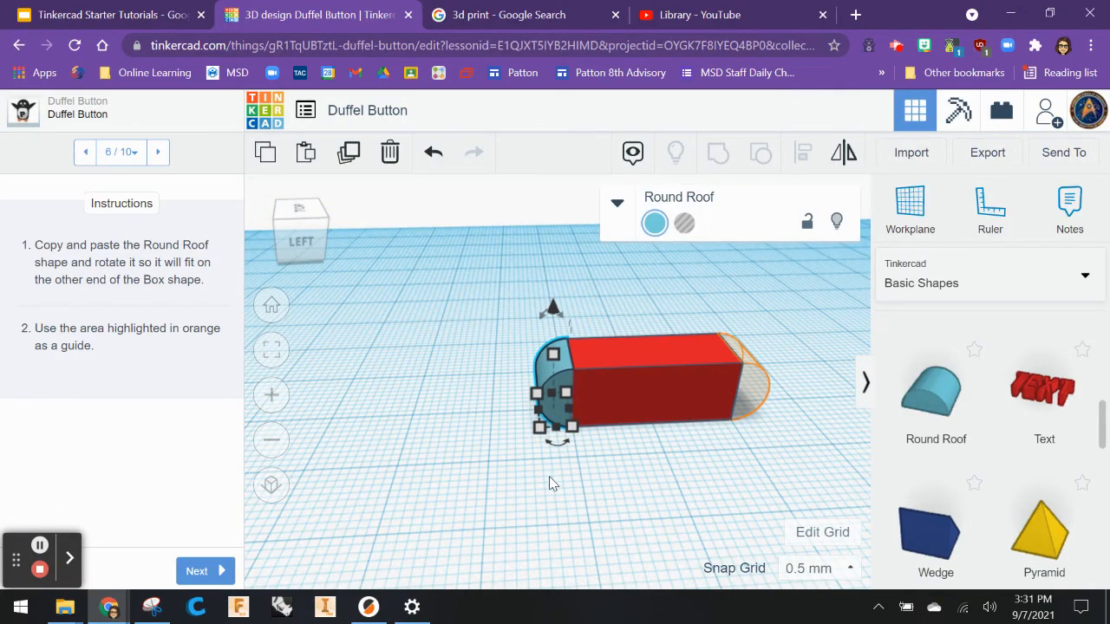
click(305, 152)
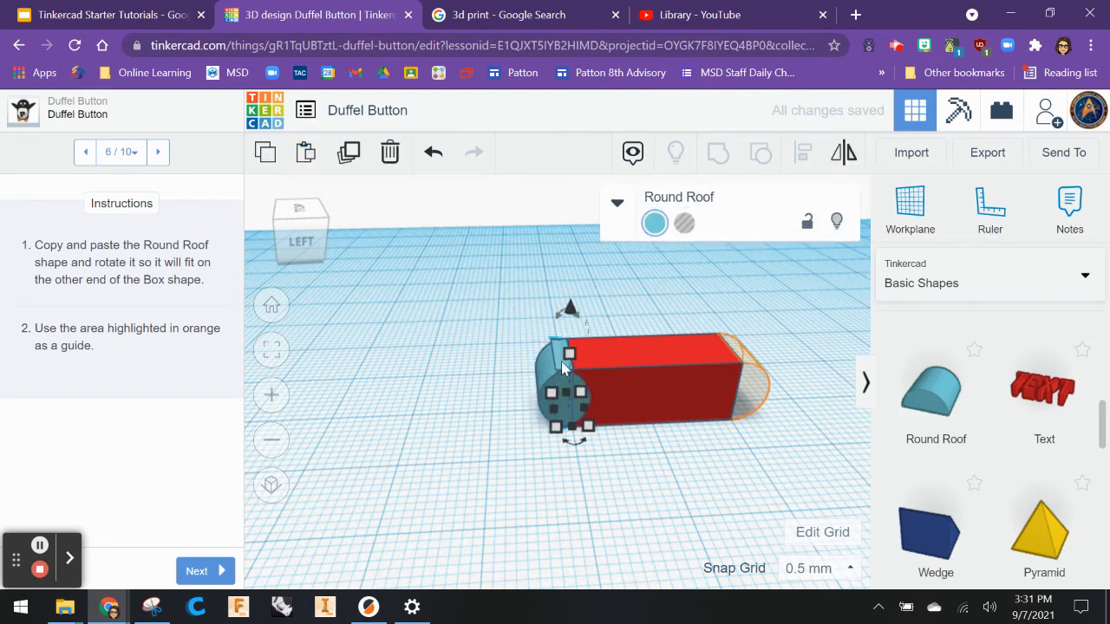
drag(562, 368, 618, 395)
key(ctrl+z)
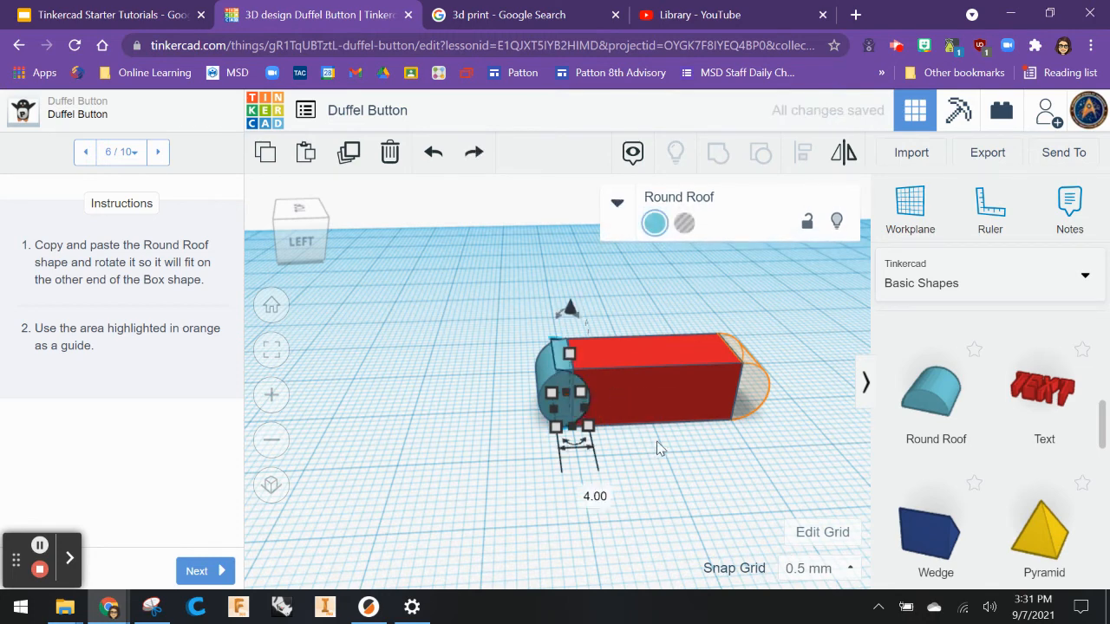
drag(556, 366, 681, 488)
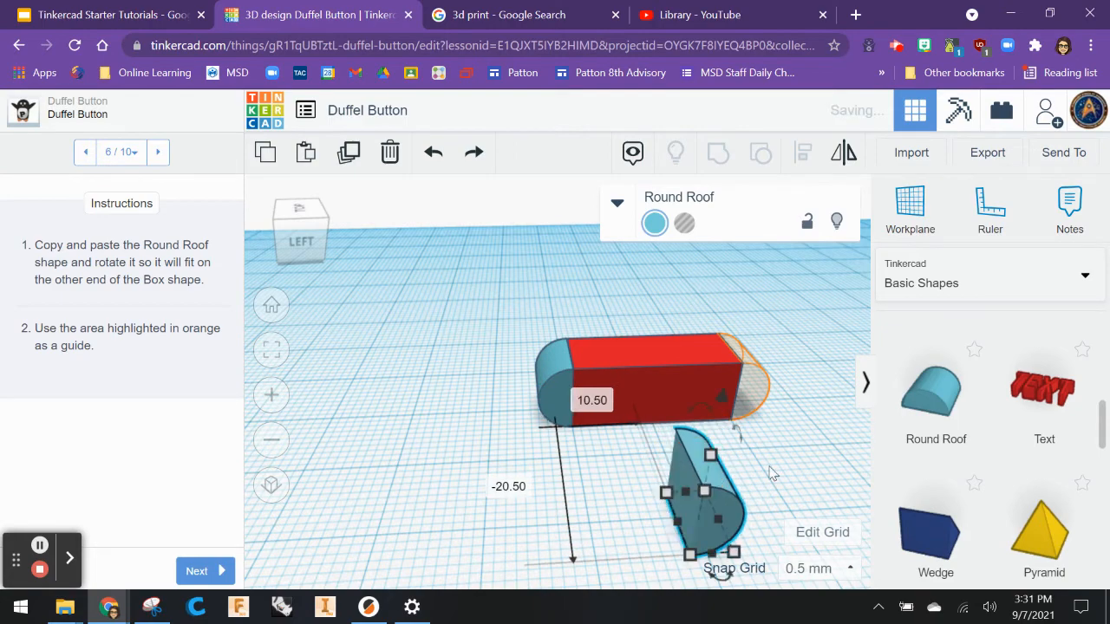
right_drag(771, 475, 541, 499)
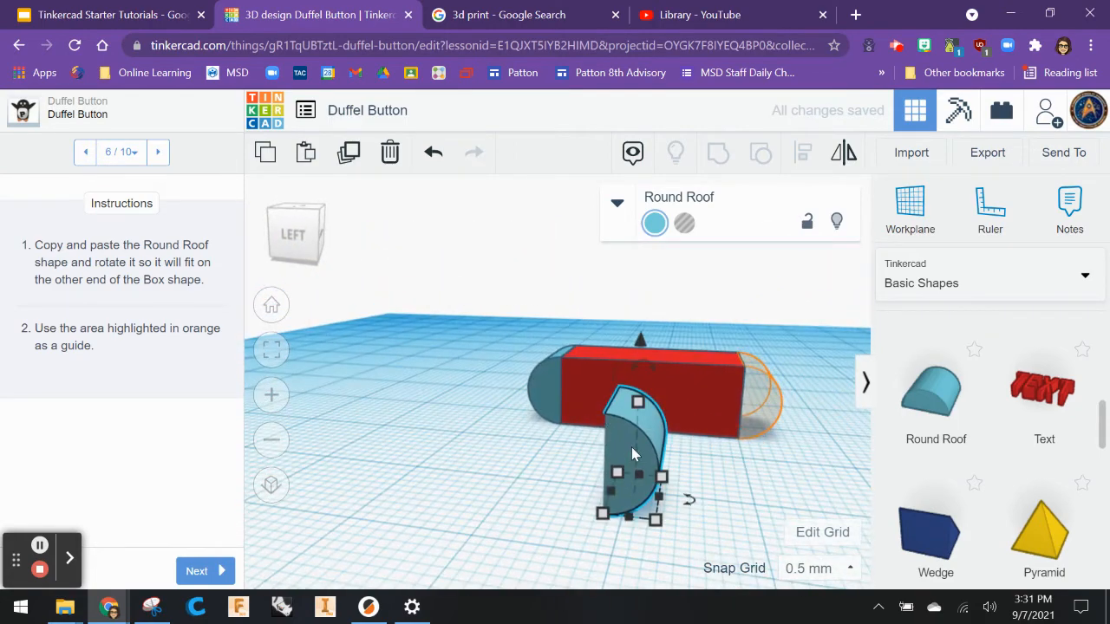
drag(632, 447, 765, 397)
right_drag(765, 398, 650, 453)
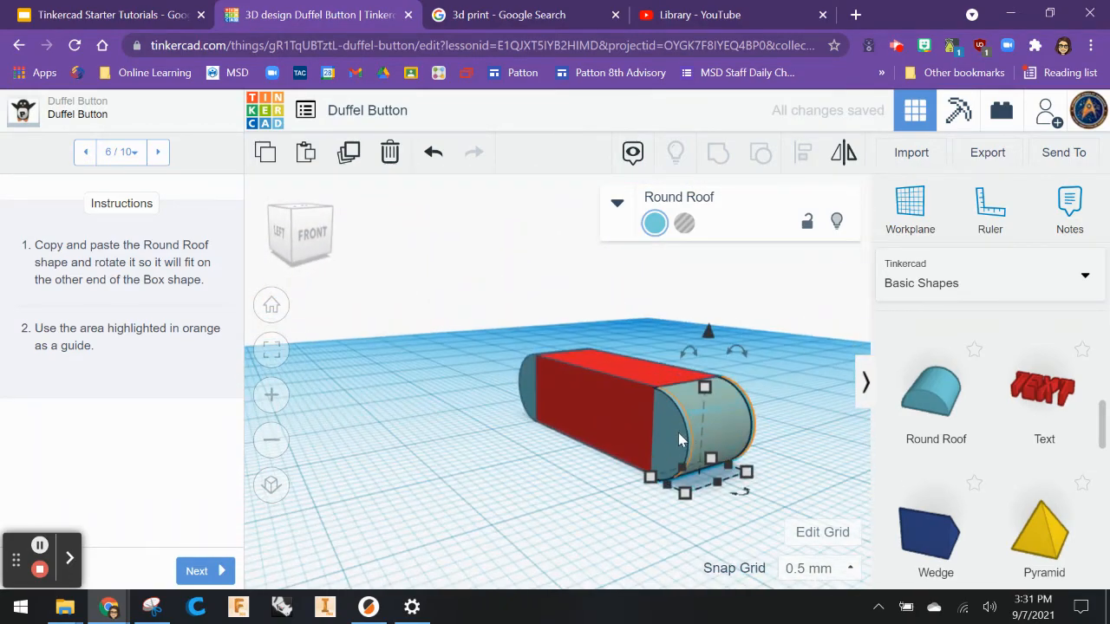
drag(675, 433, 681, 432)
click(556, 539)
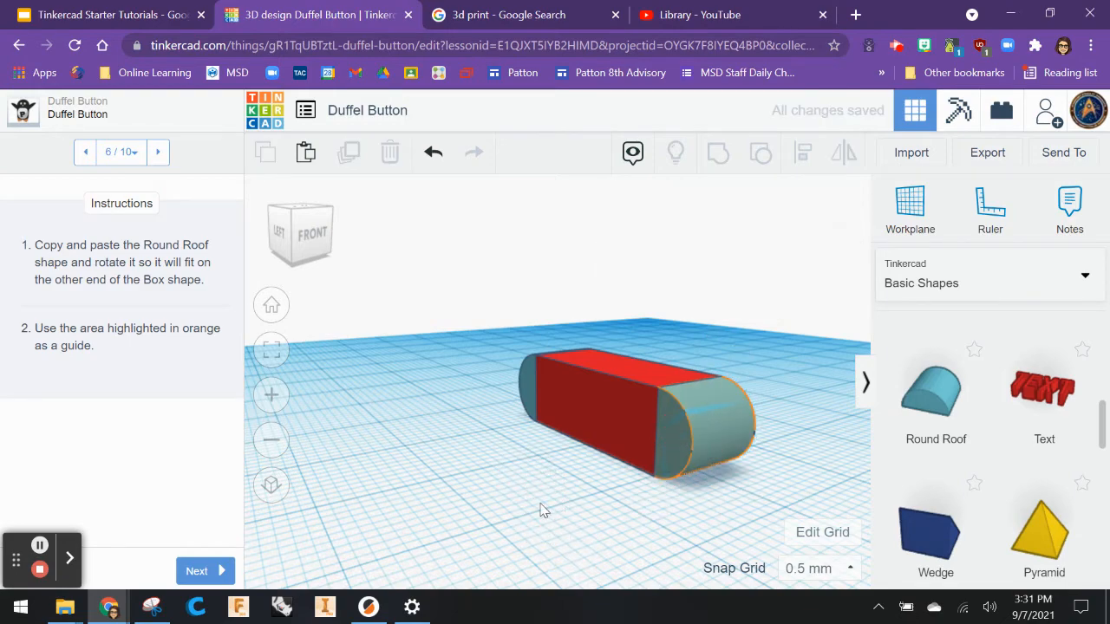
Advance to the next instruction, then drag a Cylinder onto the workplane and set it as a hole.
right_drag(541, 510, 631, 503)
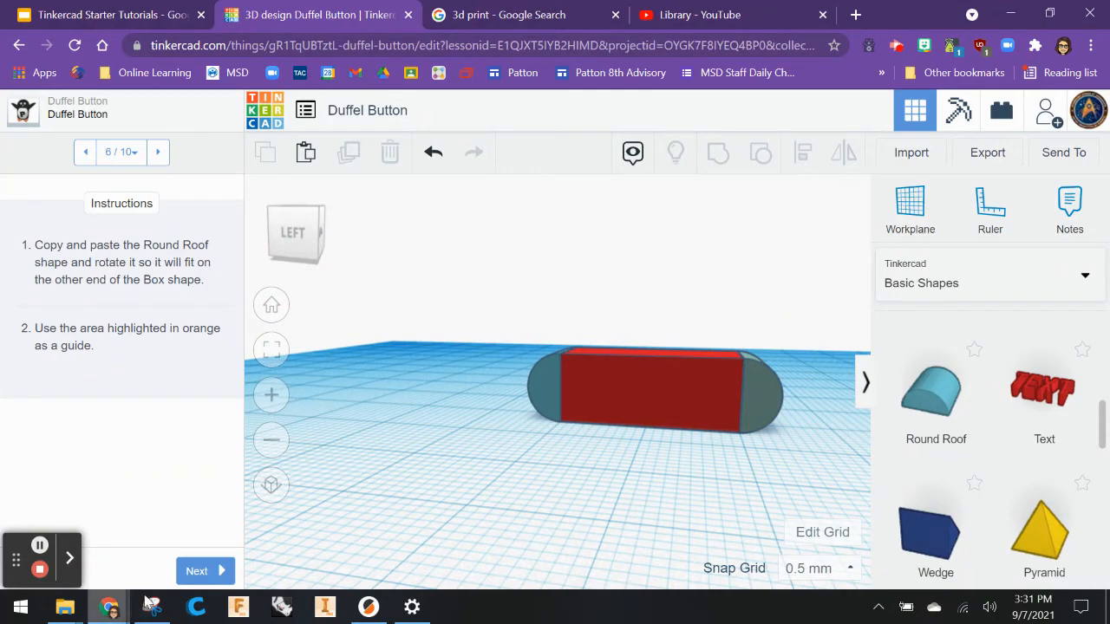
click(202, 570)
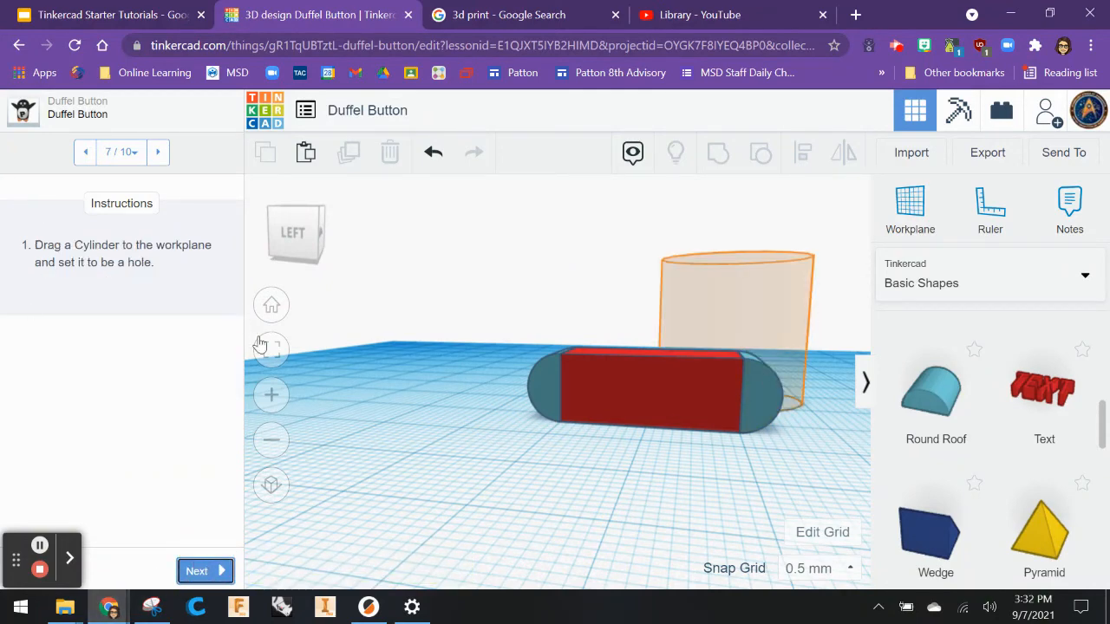
click(272, 305)
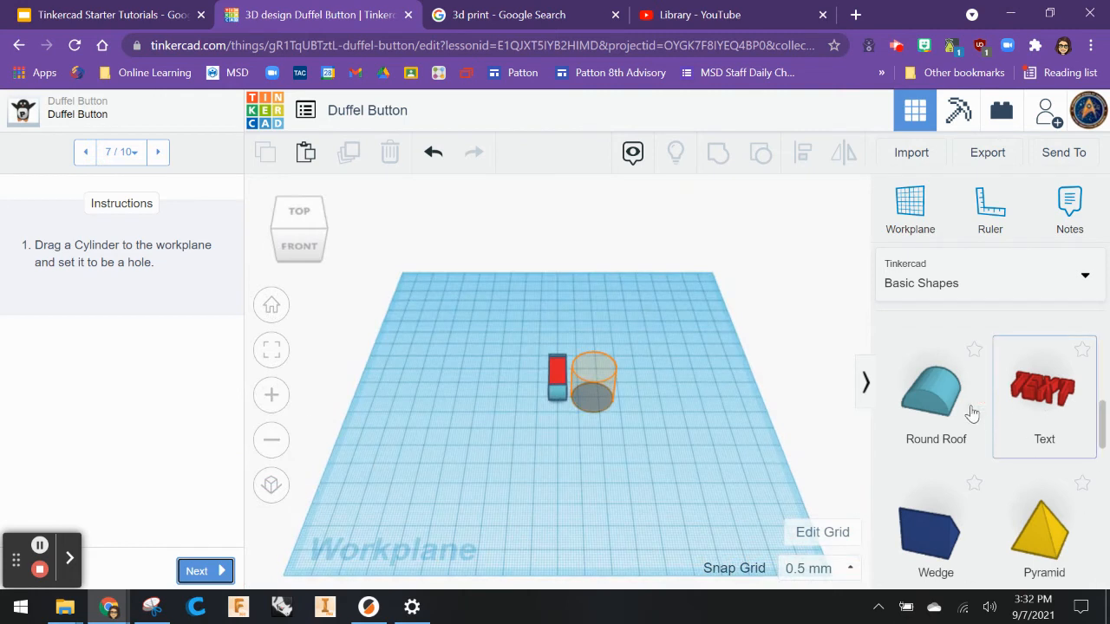
click(1103, 338)
click(1104, 338)
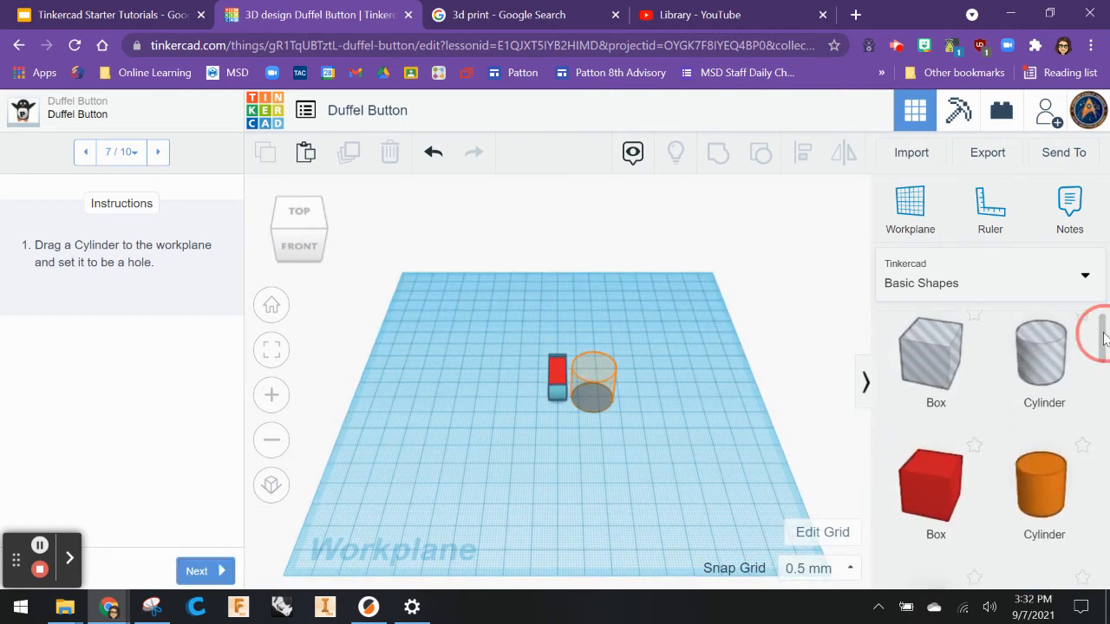
drag(1041, 509, 595, 400)
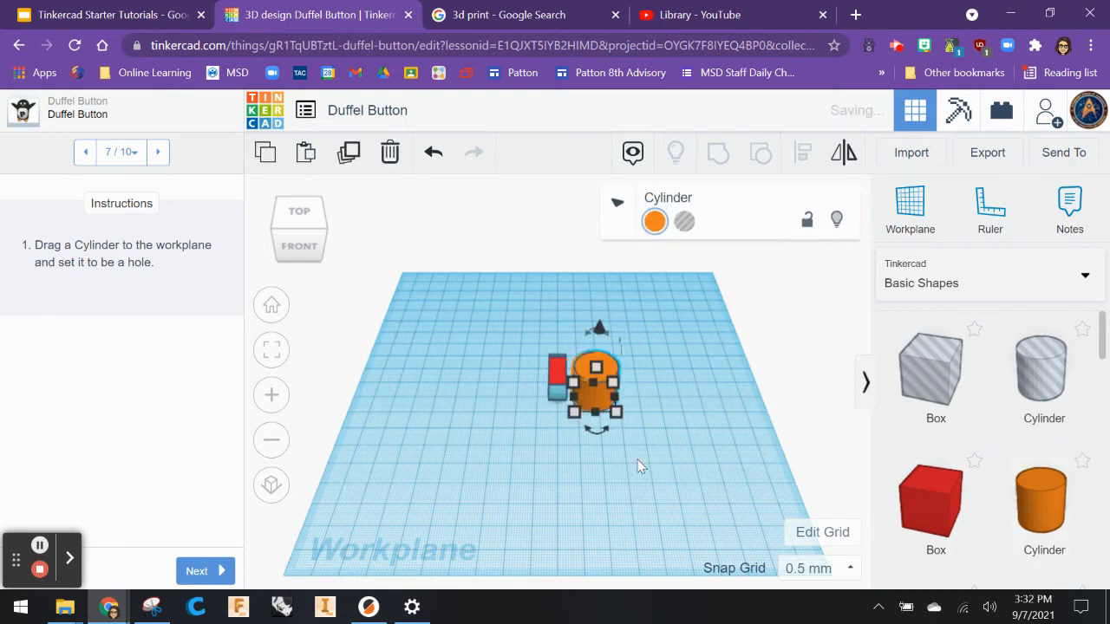
click(685, 225)
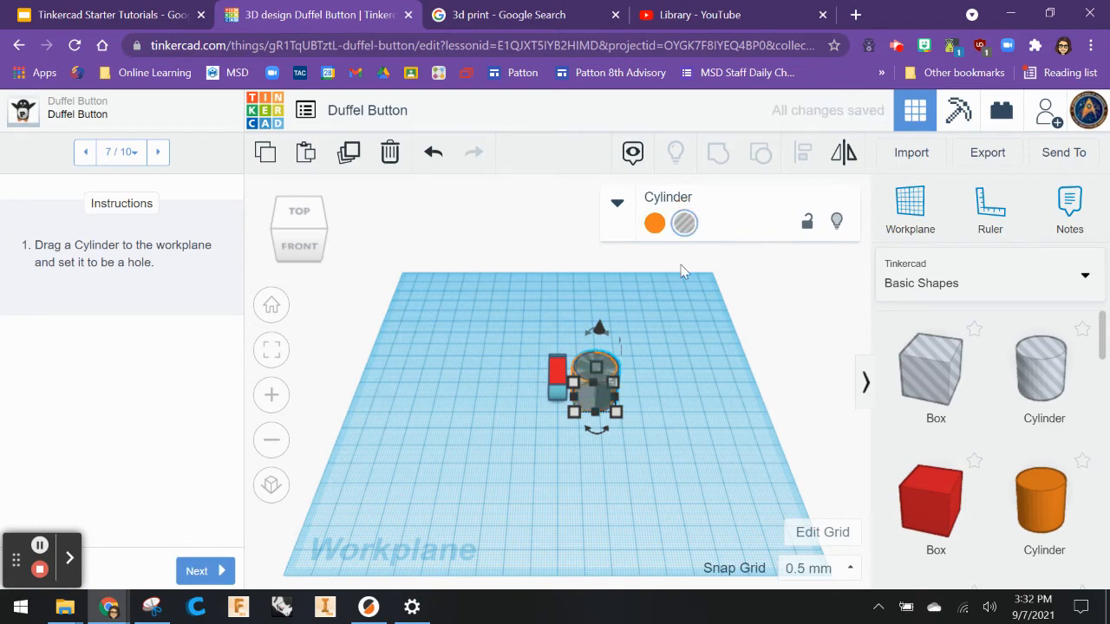
Nudge the hole cylinder slightly into place and advance to the next lesson instruction.
scroll(575, 389, up, 8)
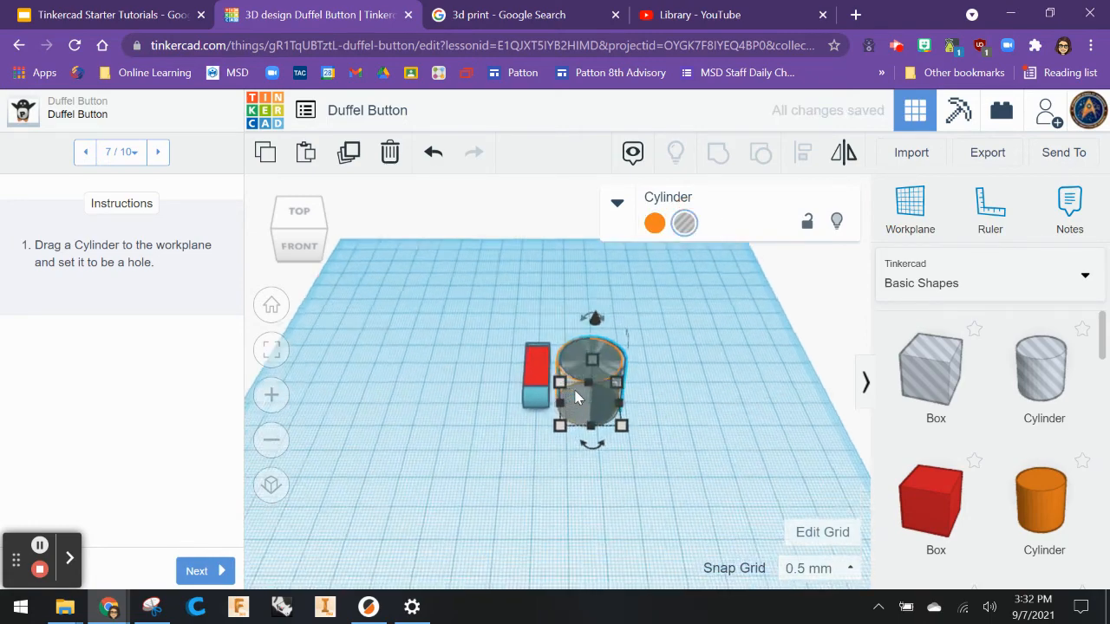
scroll(900, 475, down, 2)
scroll(654, 453, down, 1)
click(656, 457)
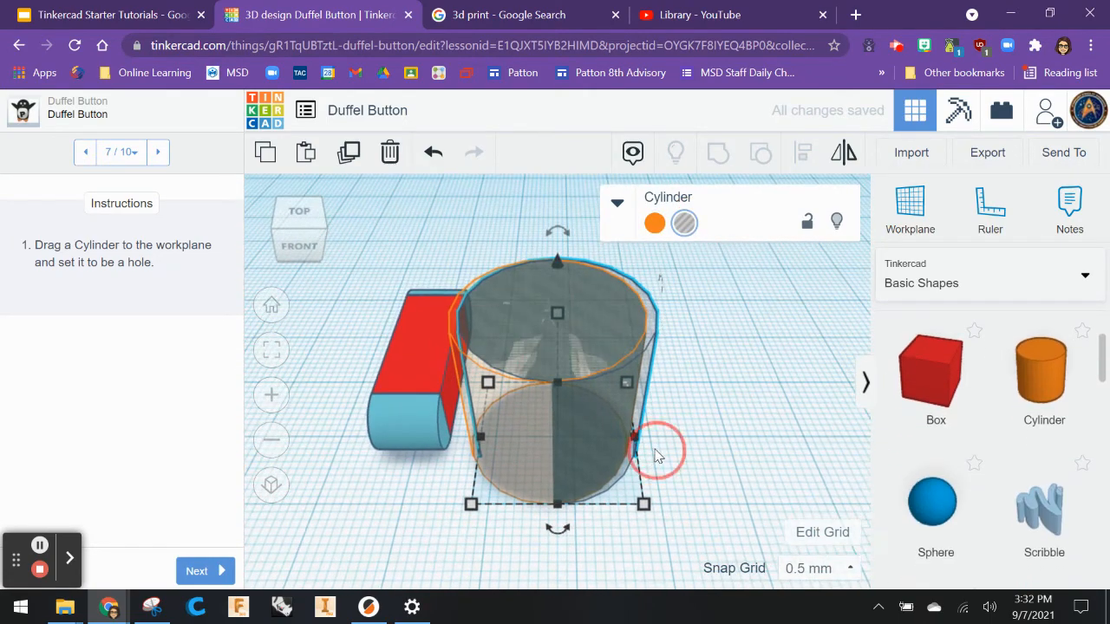
drag(586, 417, 580, 420)
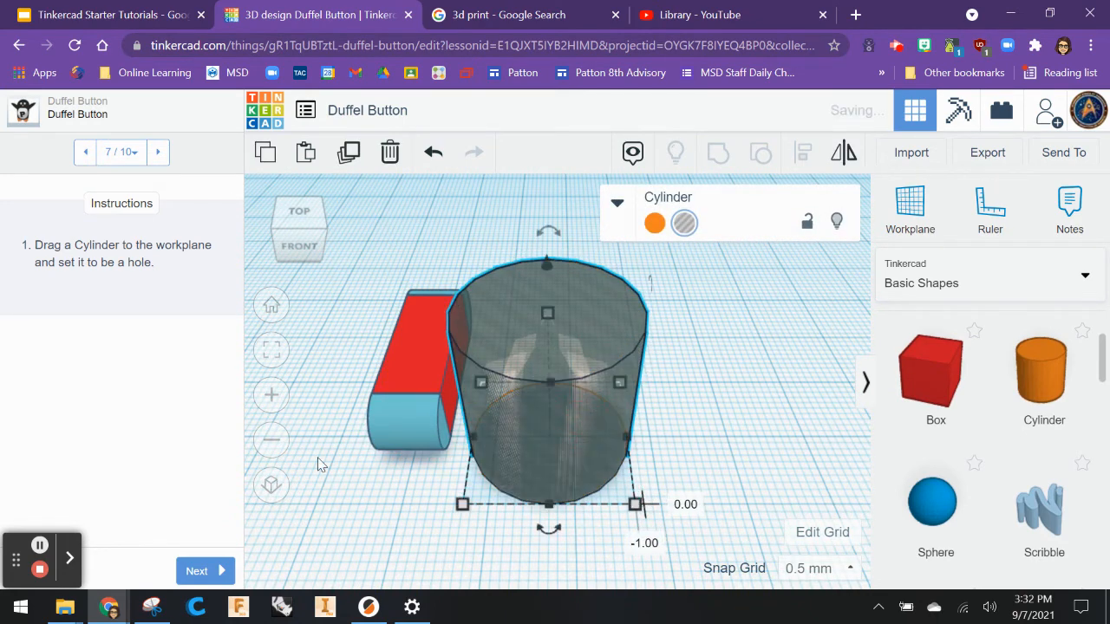
click(198, 581)
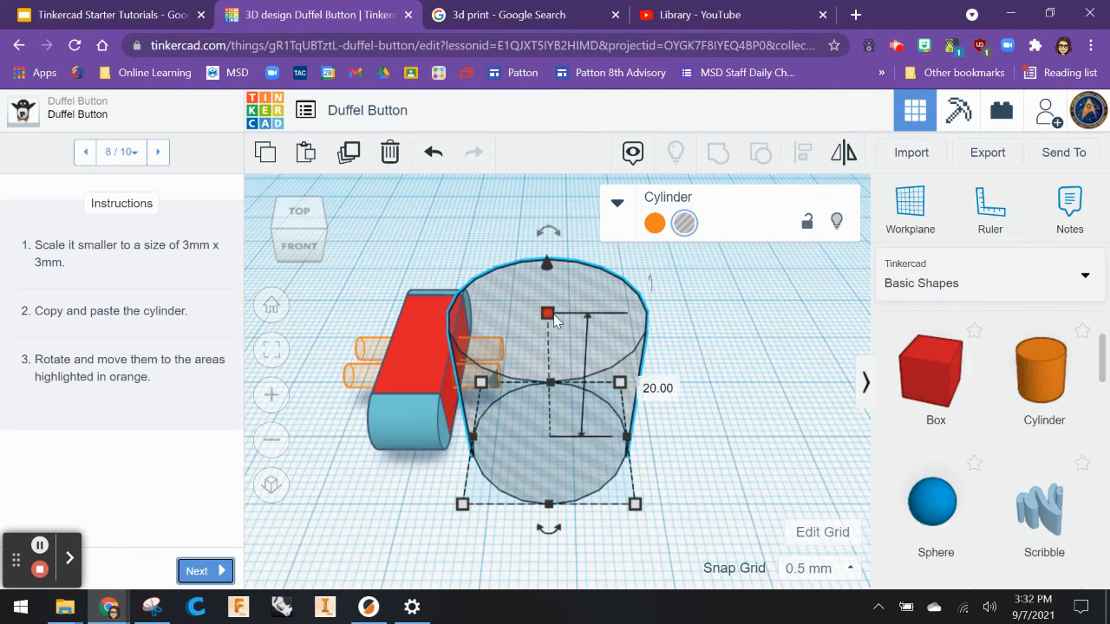
Scale the hole cylinder to 3 mm height, 3 mm length and 3 mm width.
click(635, 390)
text(3)
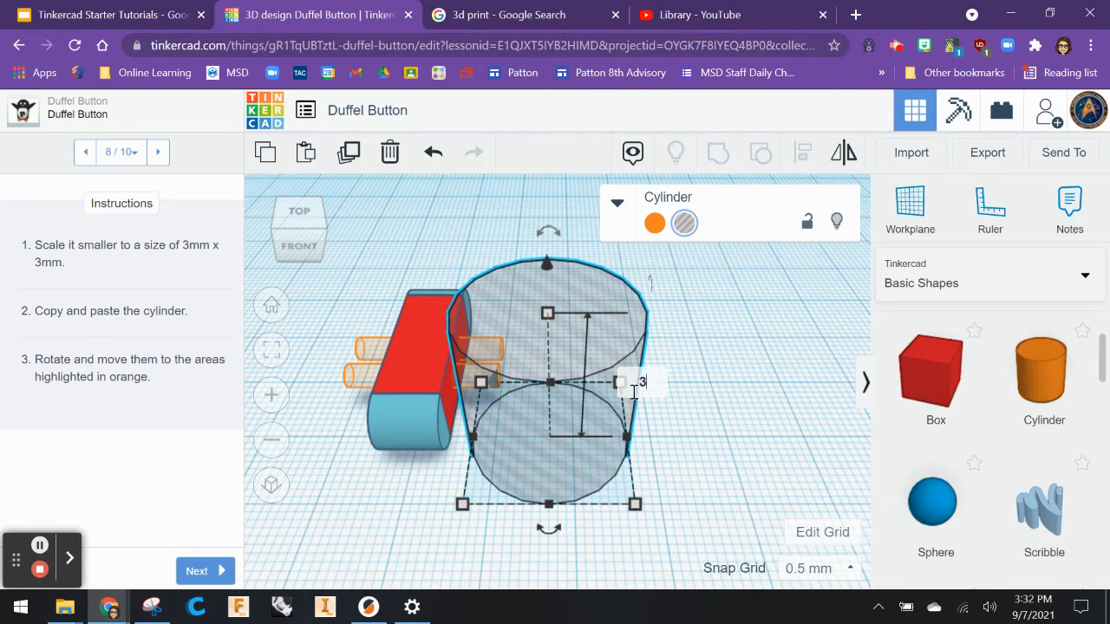
key(Return)
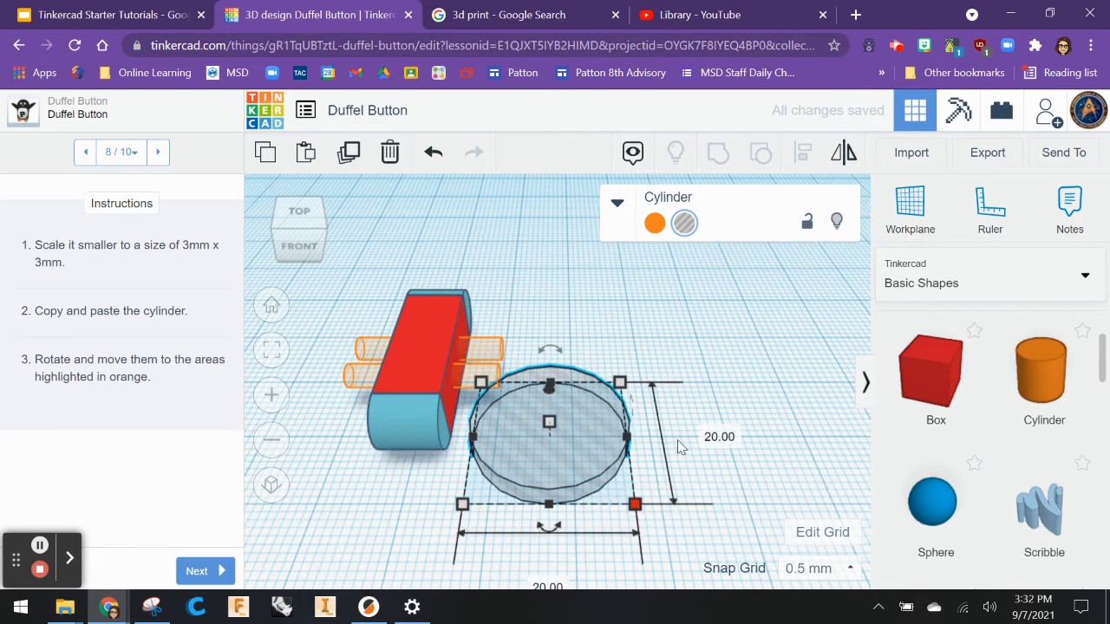
click(717, 438)
text(3)
key(Return)
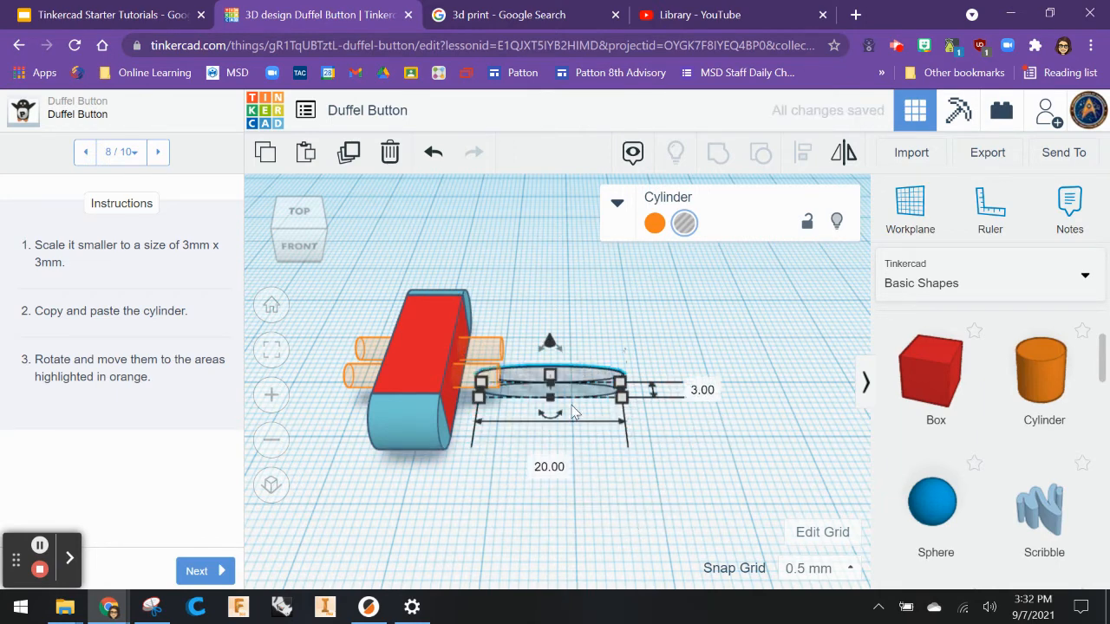
click(549, 467)
text(3)
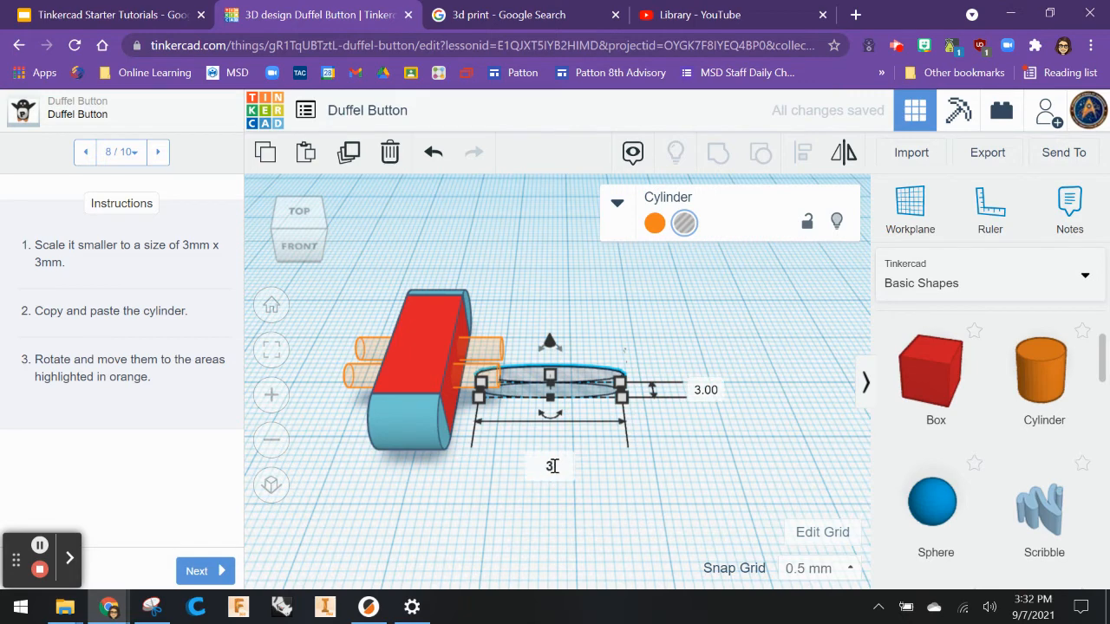
key(Return)
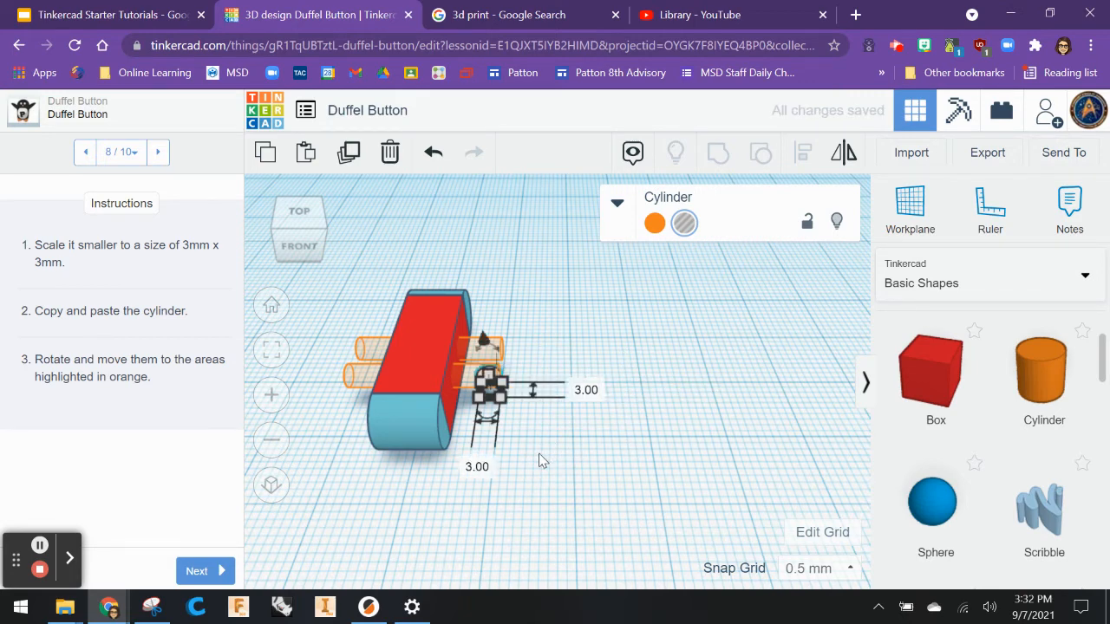
Move the hole cylinder beside the box and set its height to 10 mm.
key(f)
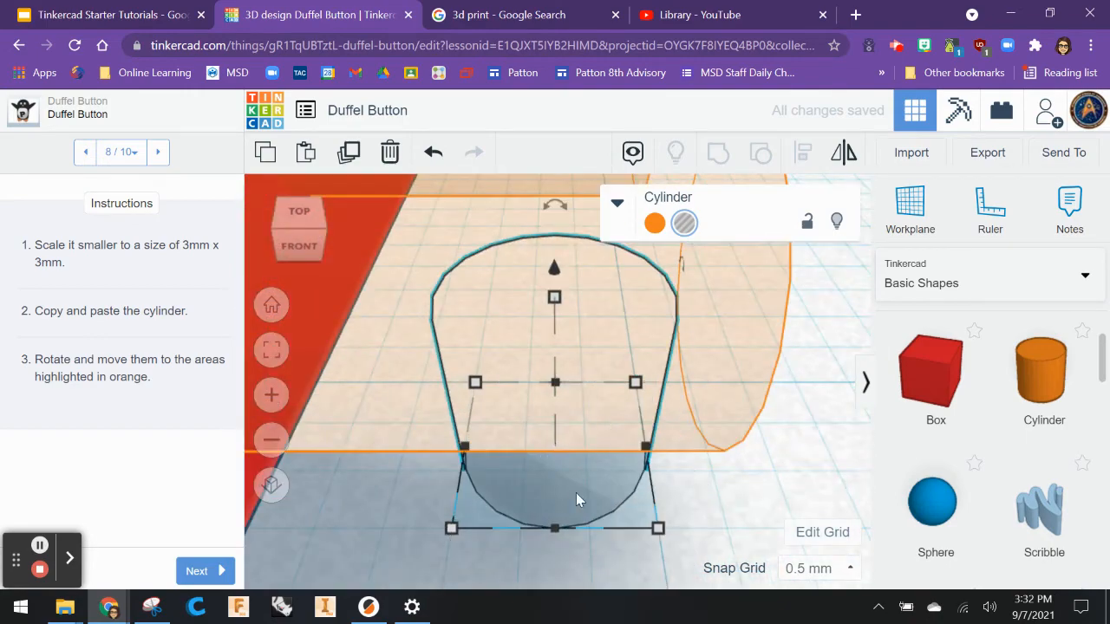
scroll(574, 492, down, 4)
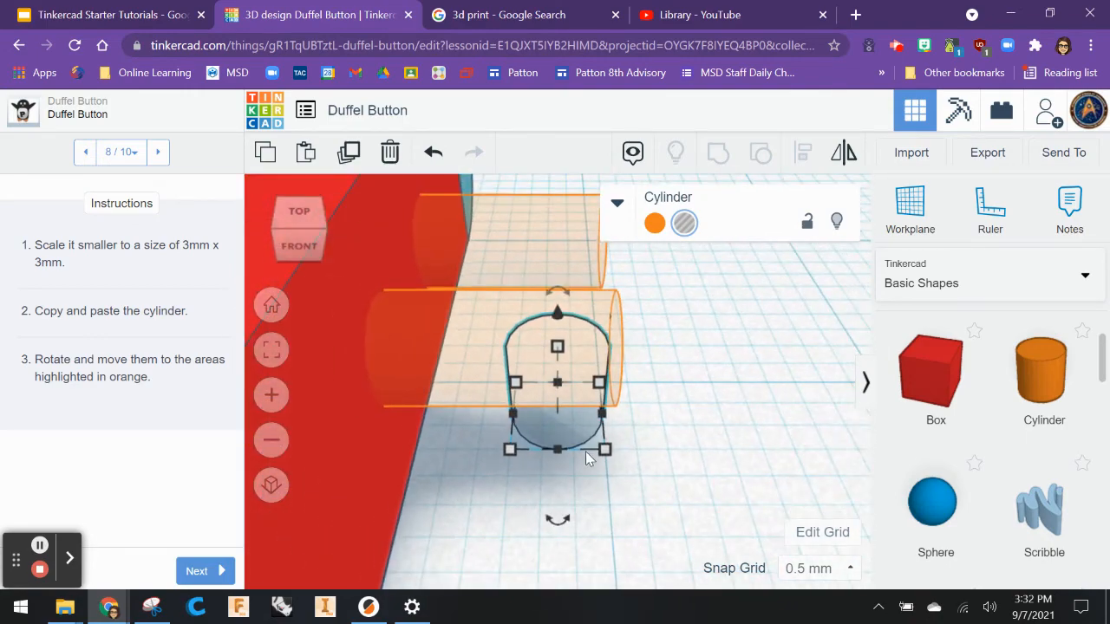
drag(576, 429, 768, 437)
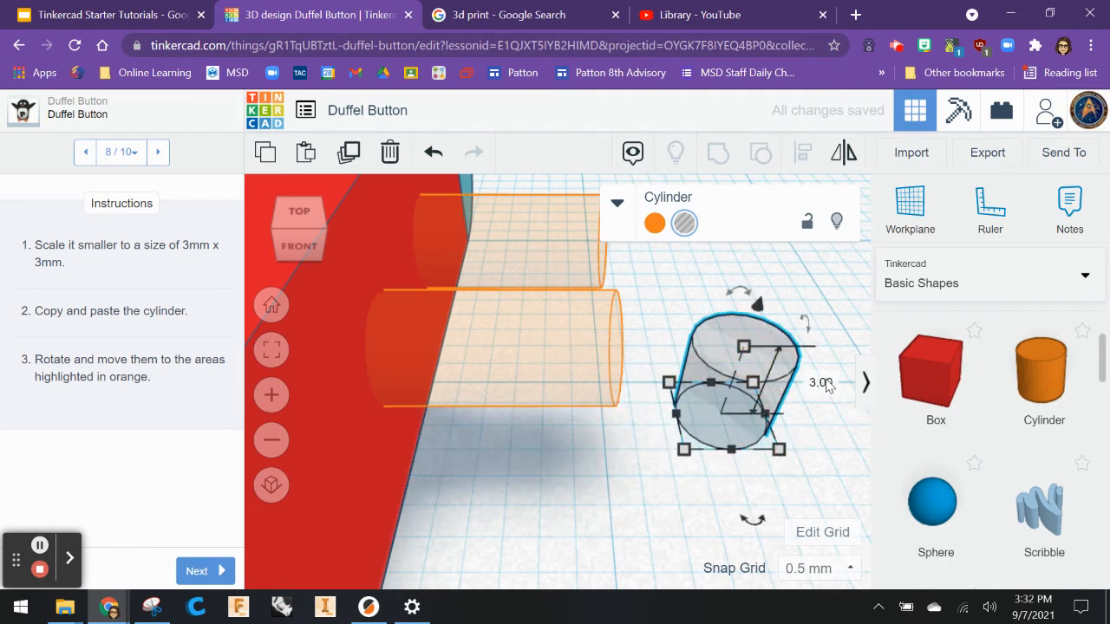
click(825, 382)
text(.0010)
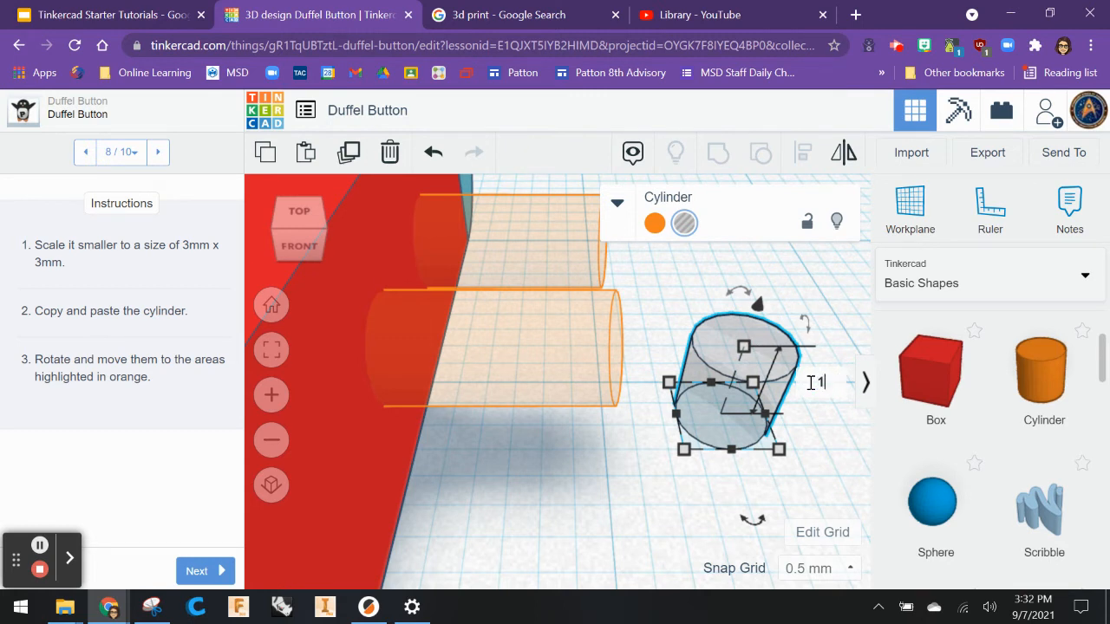
key(Return)
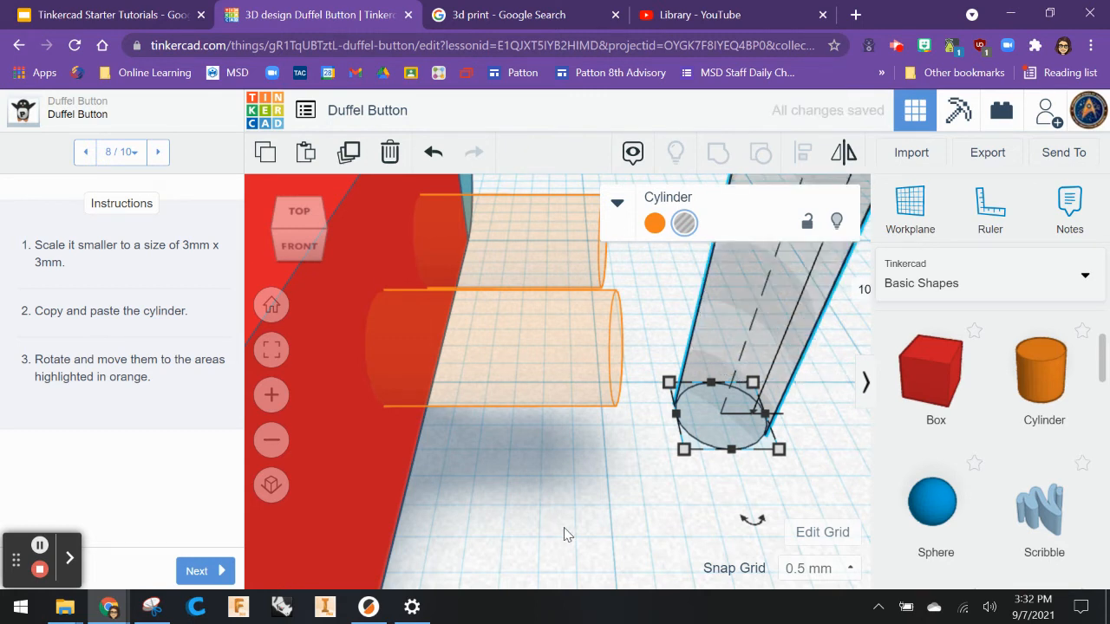
Rotate the hole cylinder -90° so it lies horizontally, aligned with the highlighted hole positions.
scroll(582, 491, down, 3)
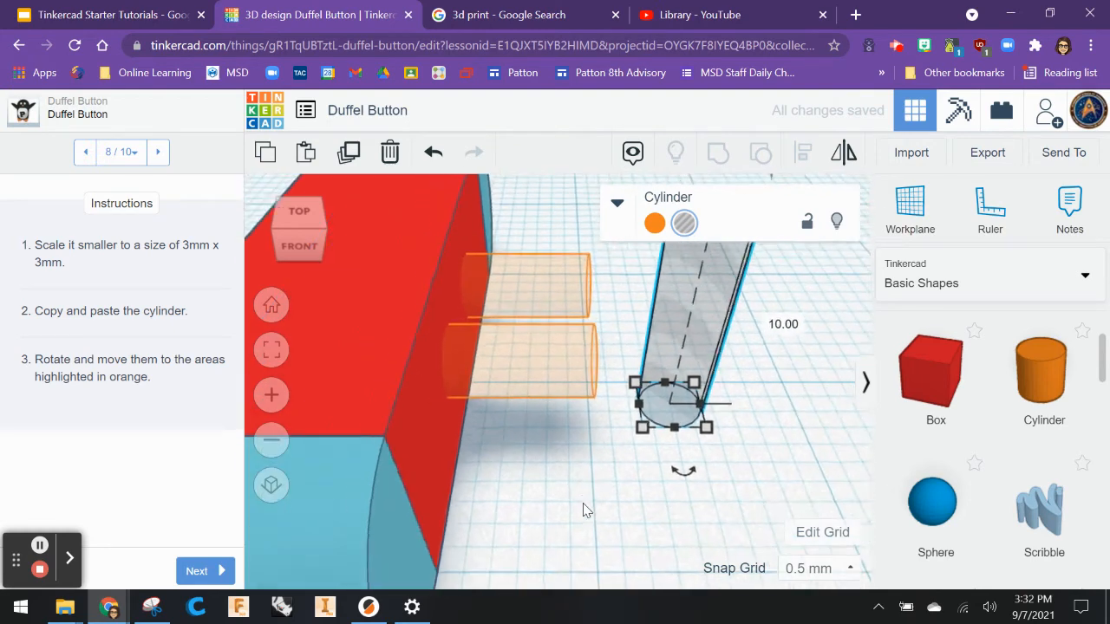
scroll(561, 382, down, 1)
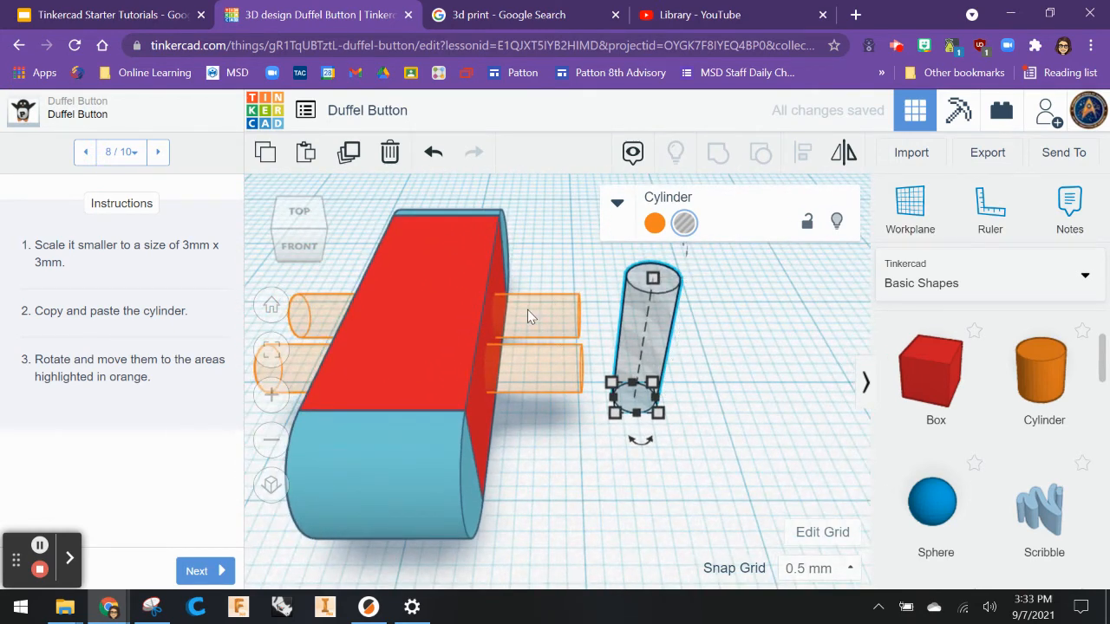
scroll(612, 448, down, 2)
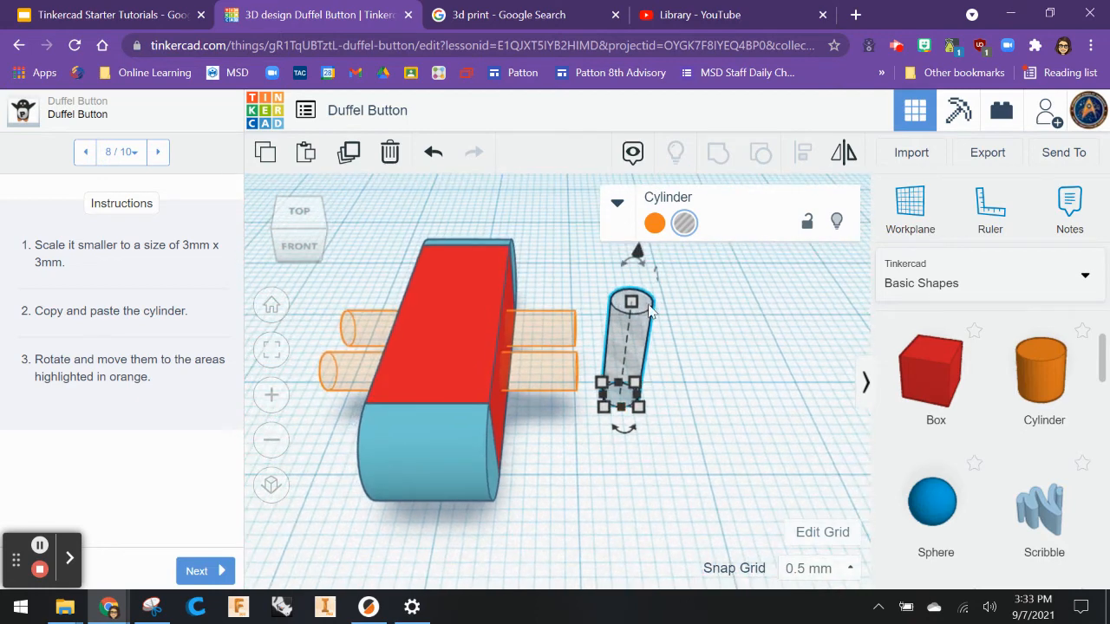
drag(623, 251, 778, 346)
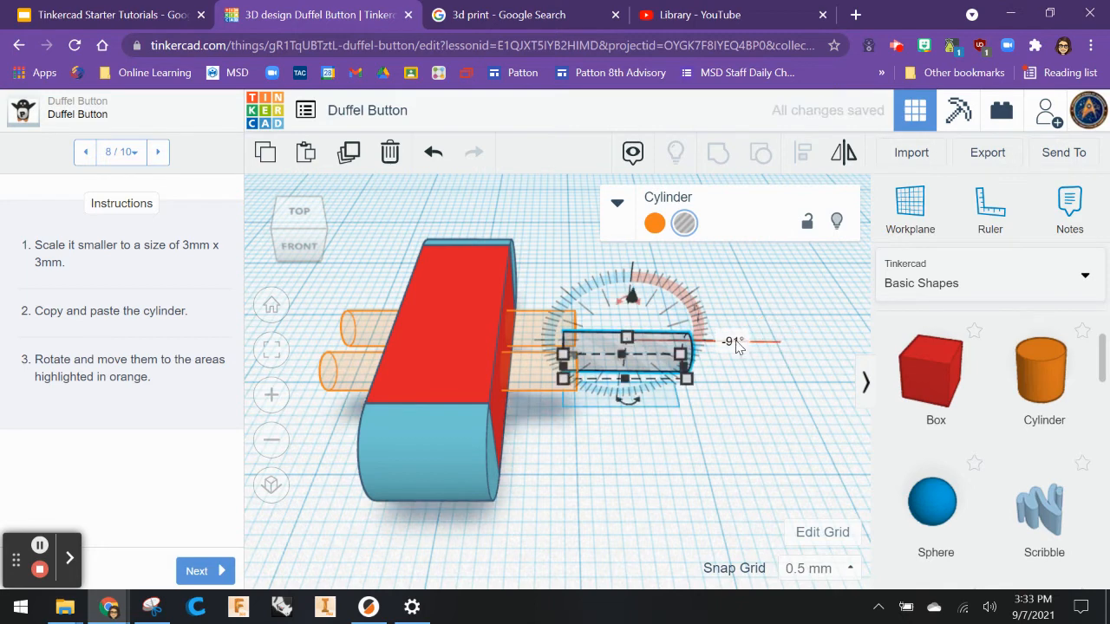
click(733, 340)
key(BackSpace)
text(-90)
key(Return)
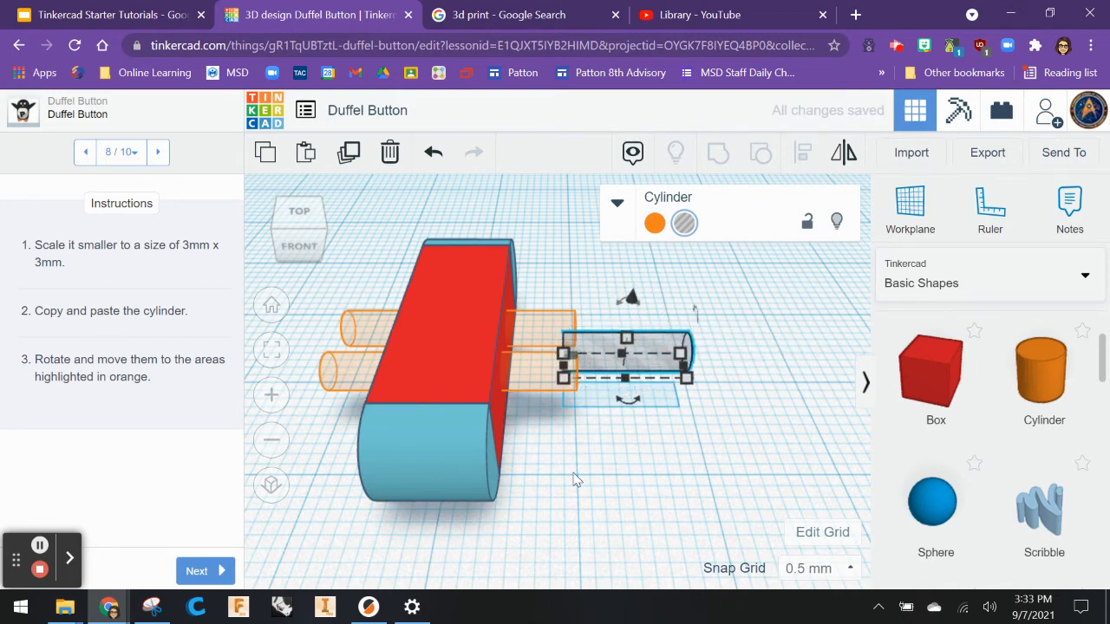
Slide the hole cylinder through the box at the upper hole position and set its length to 20 mm.
right_drag(575, 479, 579, 530)
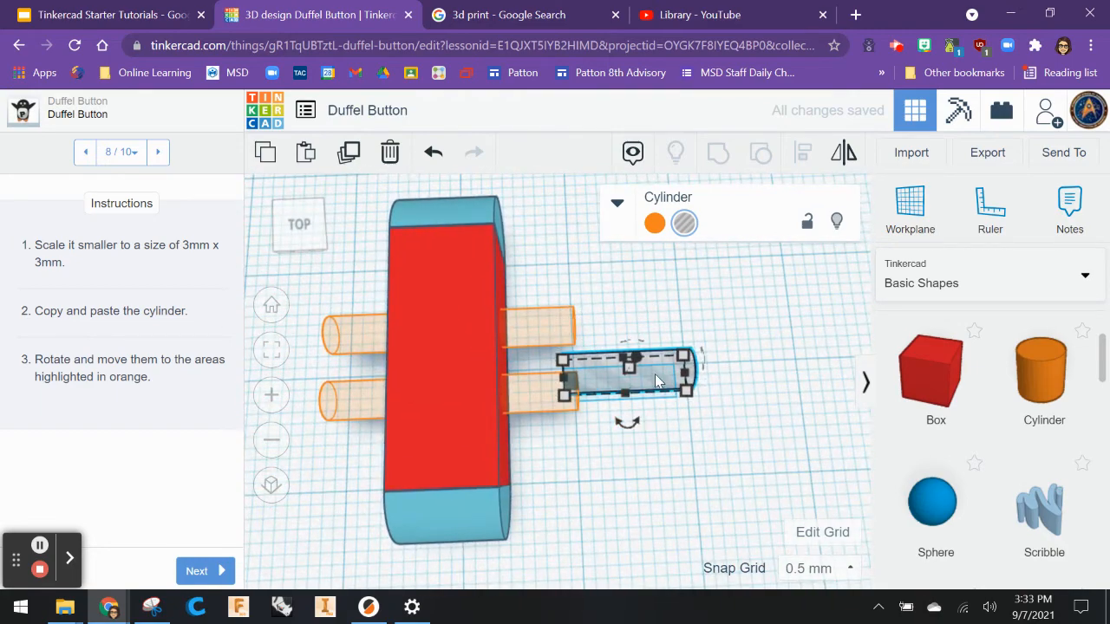
drag(654, 374, 466, 335)
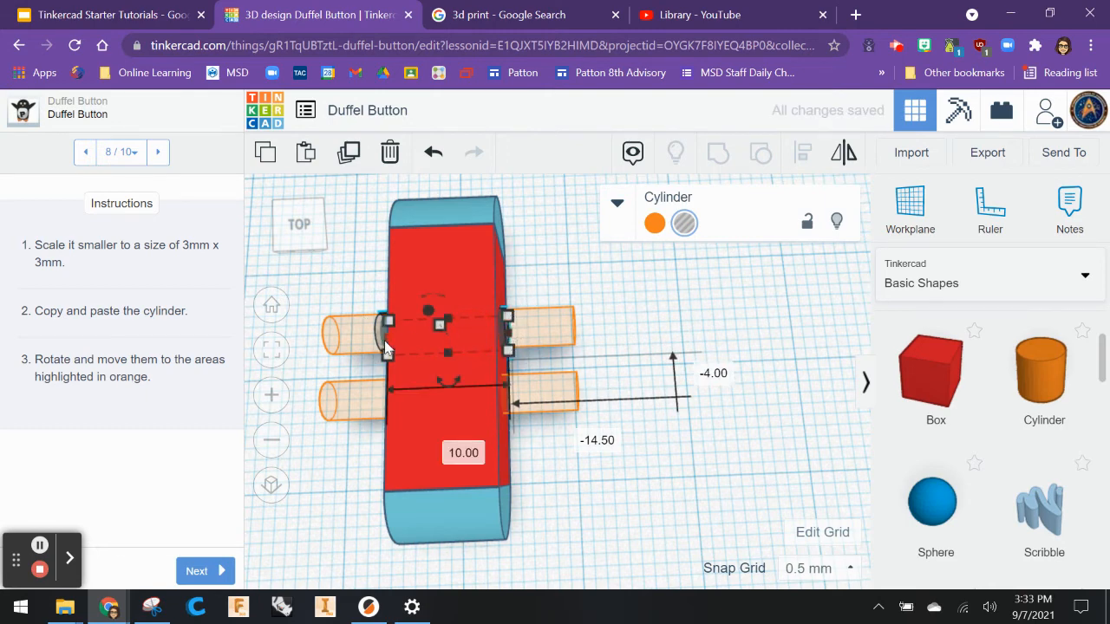
click(510, 349)
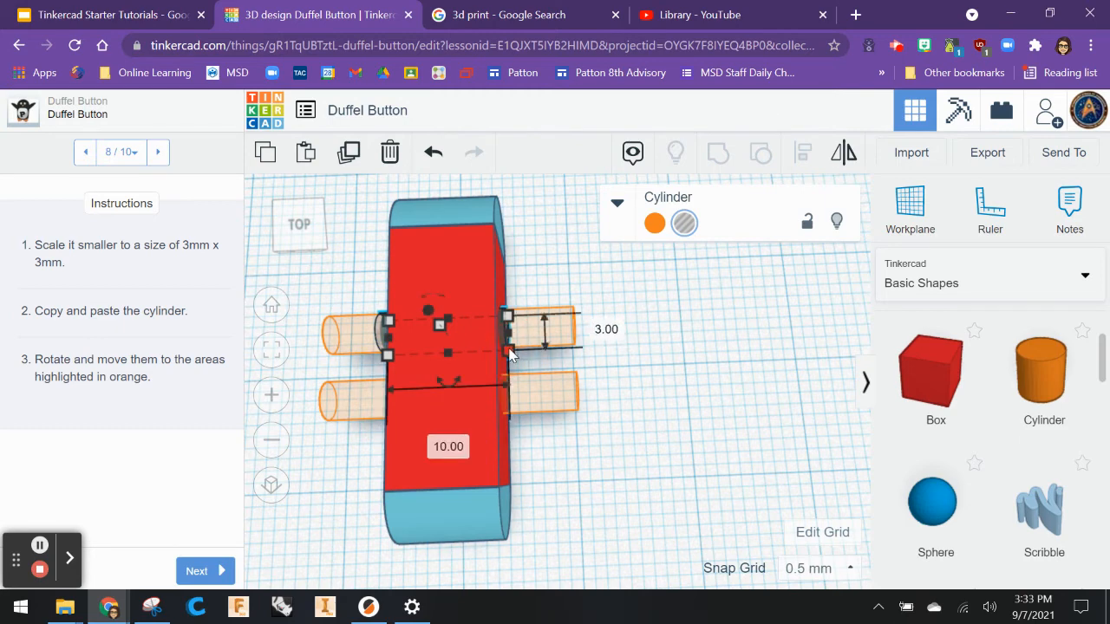
click(451, 448)
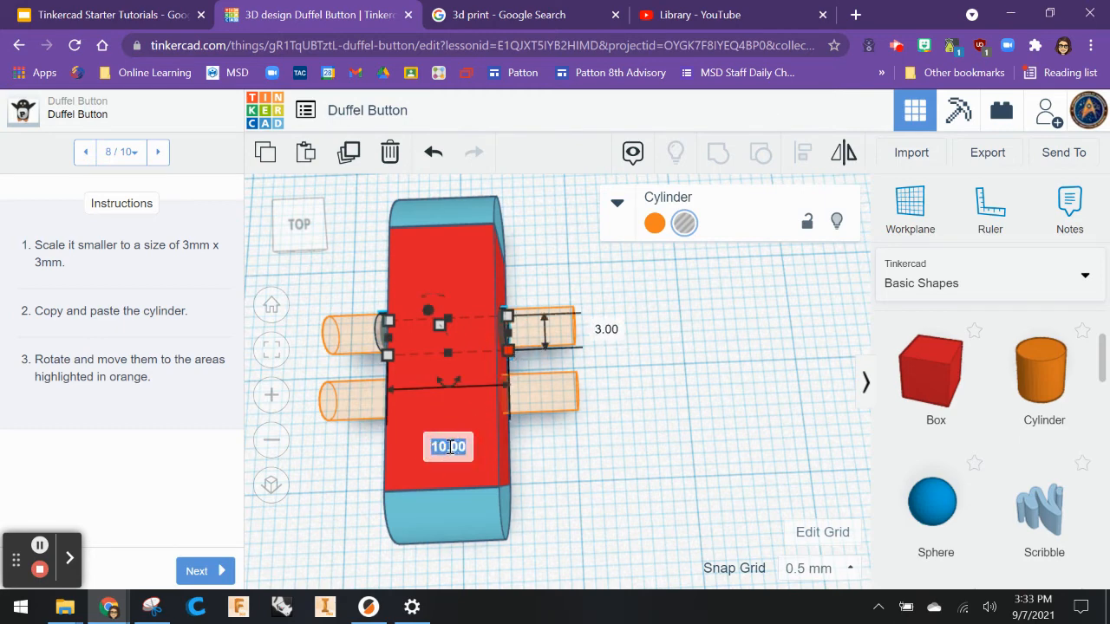
text(20)
key(Return)
scroll(672, 343, up, 2)
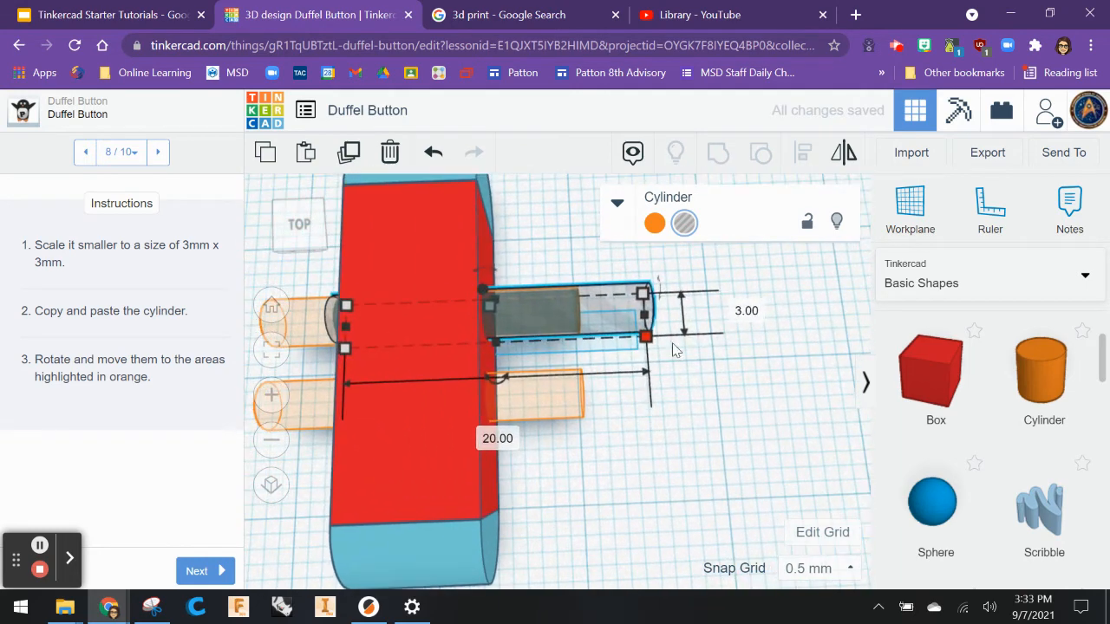
drag(594, 310, 515, 304)
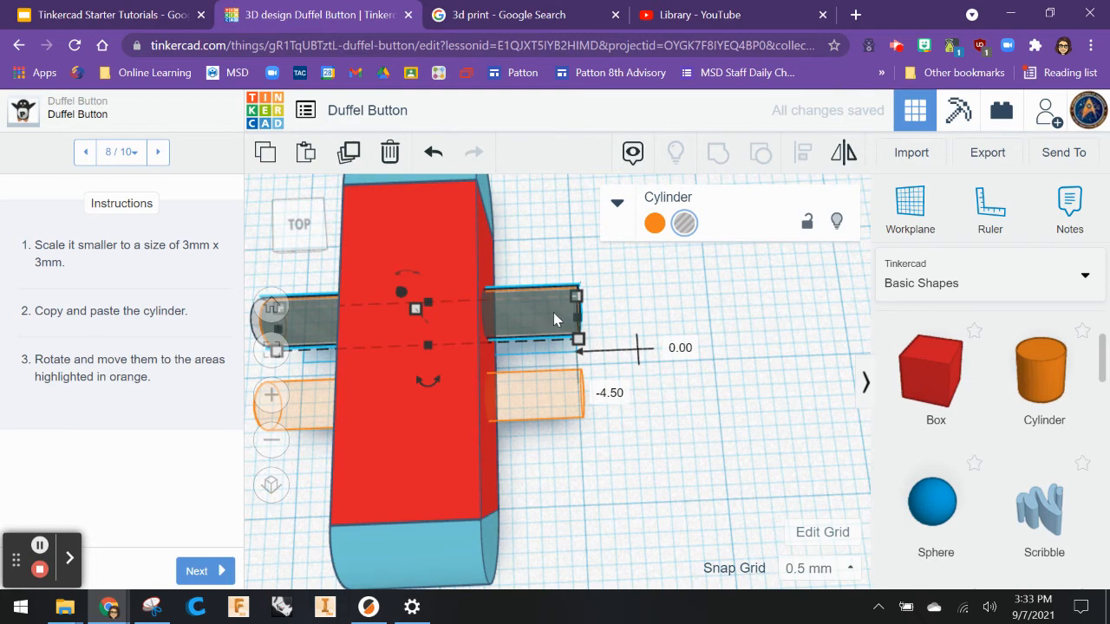
Copy and paste the hole cylinder and move the copy to the lower highlighted hole position.
click(264, 152)
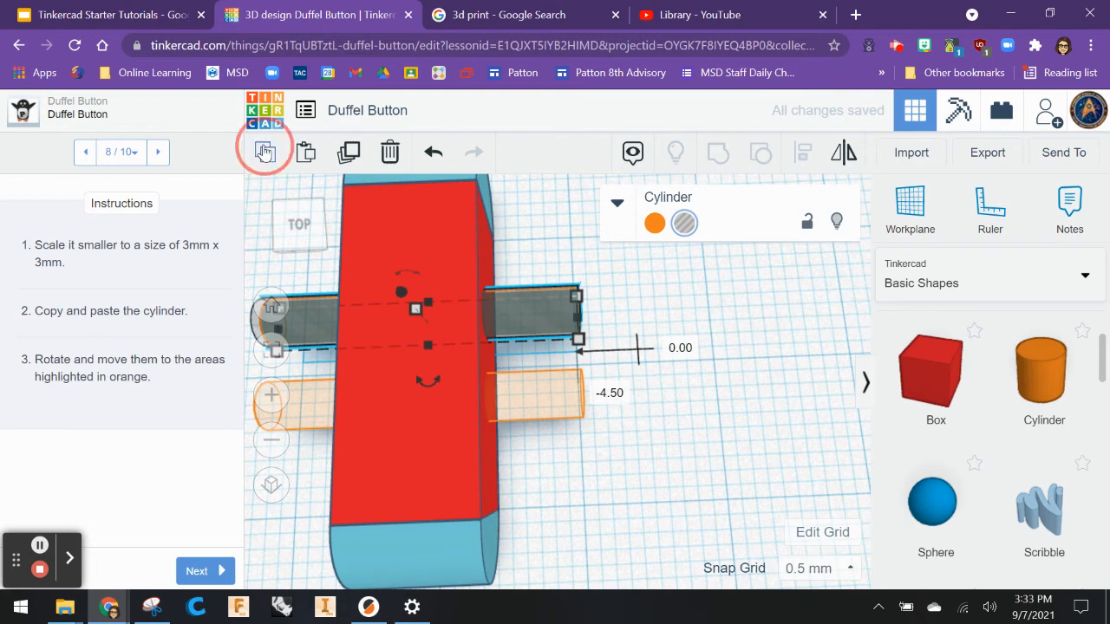
click(306, 153)
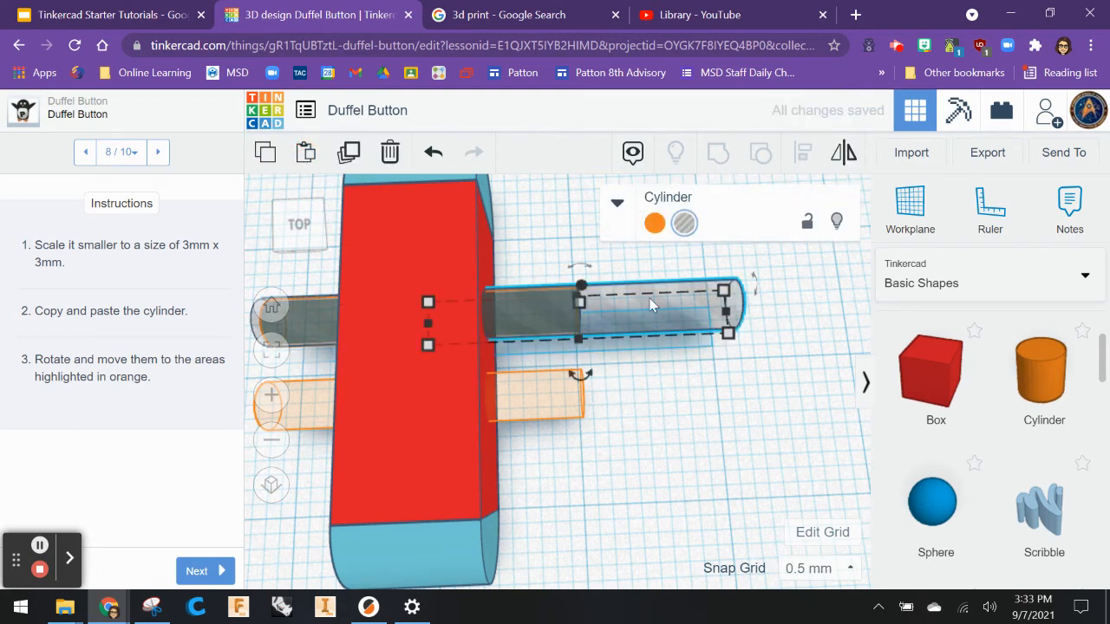
drag(652, 304, 490, 404)
Lower both hole cylinders to an elevation of -1 mm inside the box.
right_drag(704, 533, 512, 398)
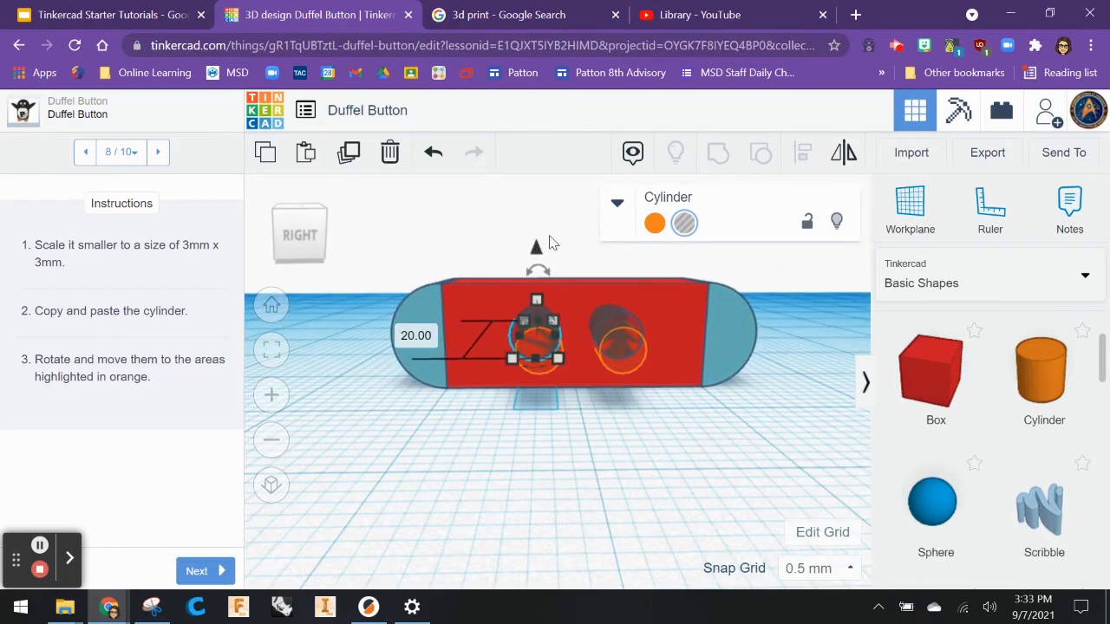
drag(536, 252, 537, 263)
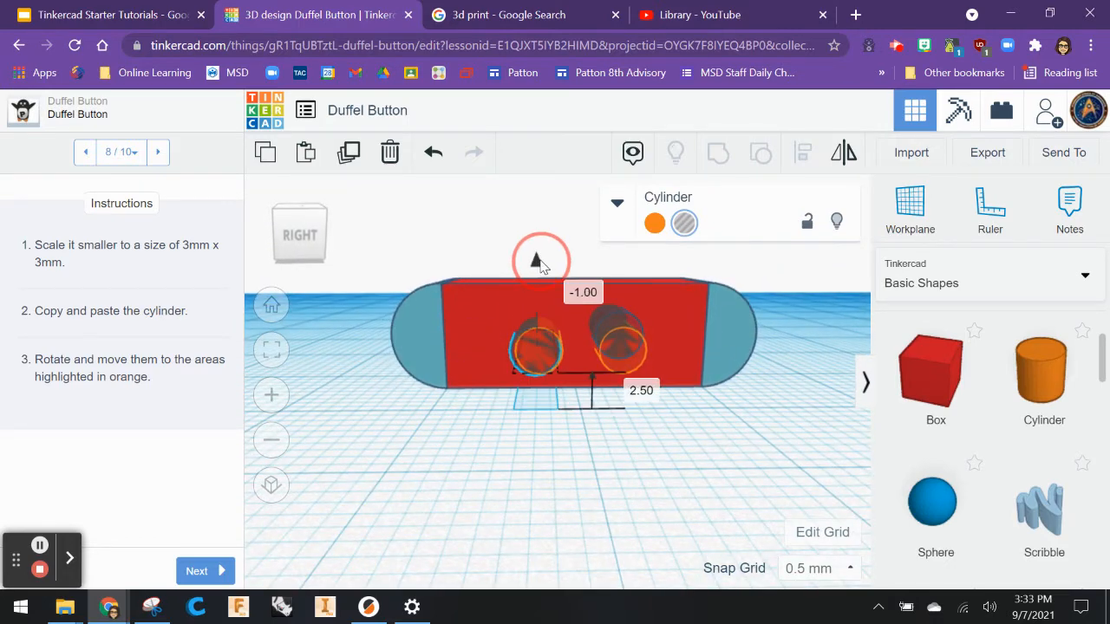
click(612, 328)
drag(607, 254, 610, 248)
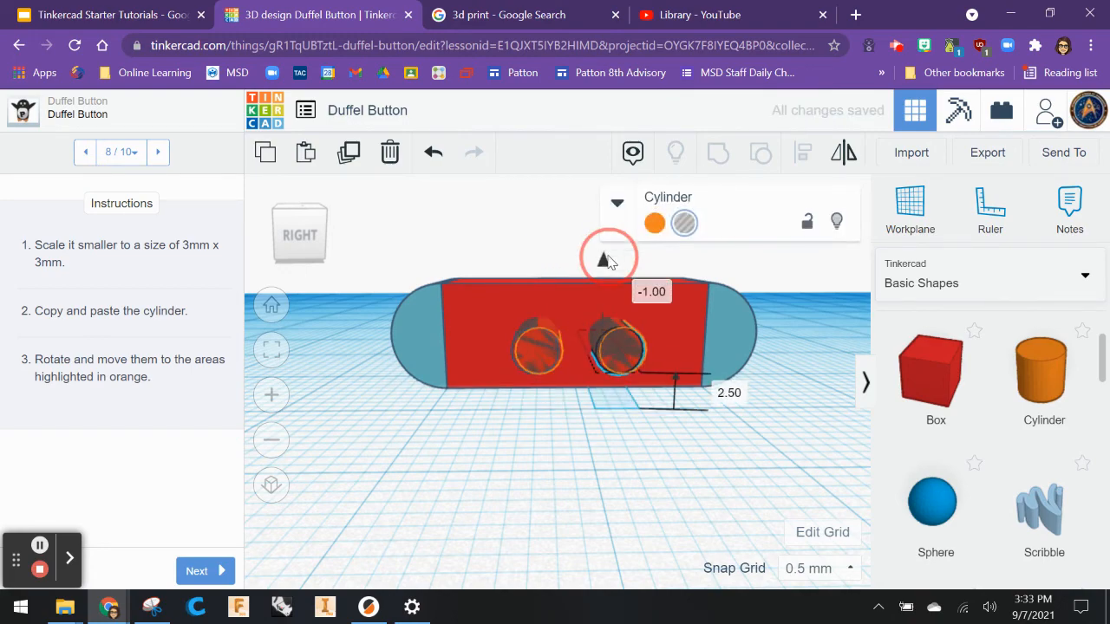
Set the snap grid to 0.25 mm, nudge both hole cylinders into the highlighted positions, and advance to the next instruction.
right_drag(598, 521, 564, 518)
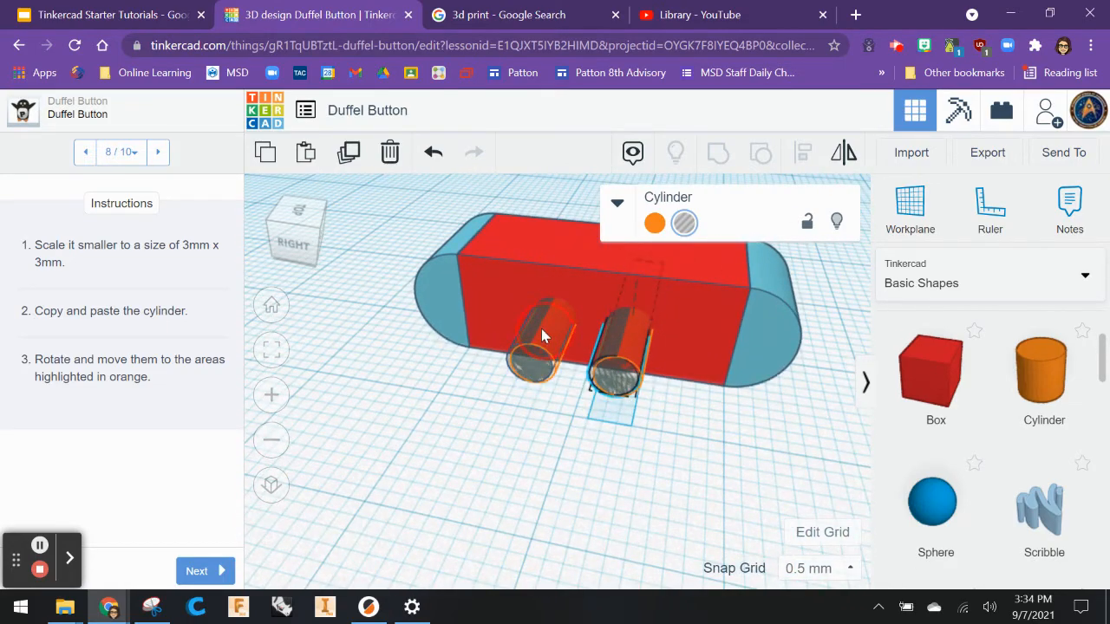
drag(541, 329, 555, 337)
drag(625, 345, 632, 353)
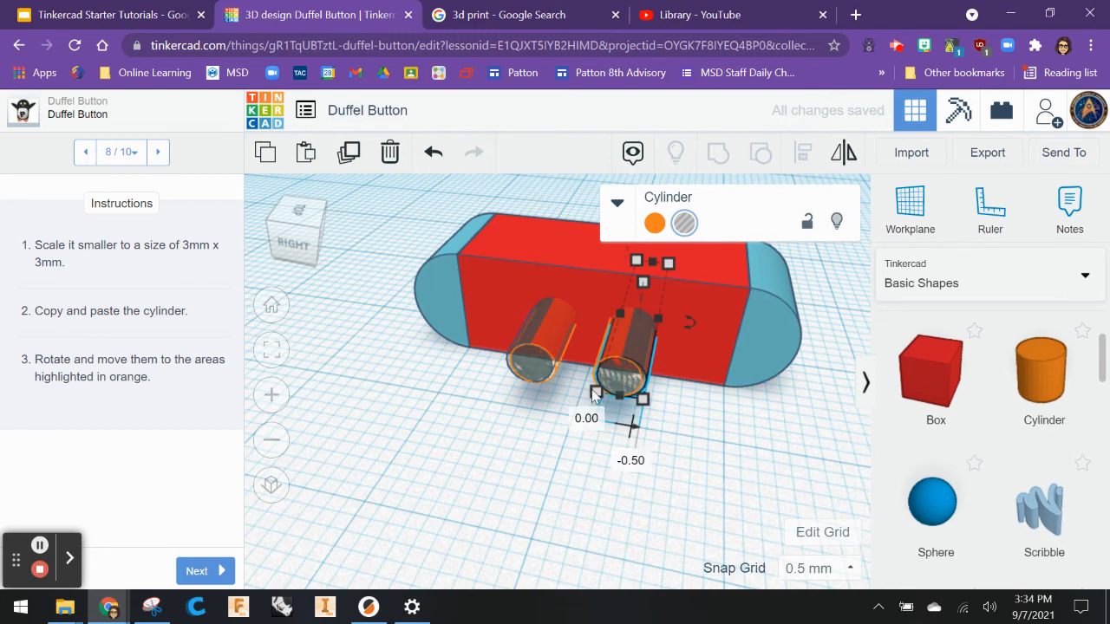
click(805, 569)
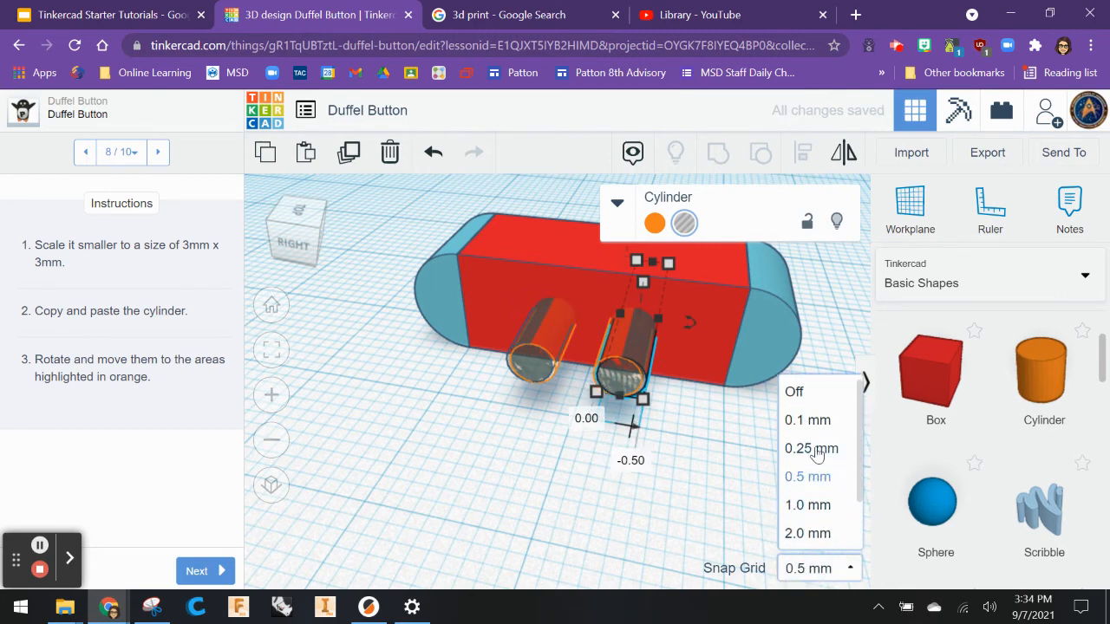
click(799, 453)
drag(635, 368, 639, 351)
drag(532, 327, 534, 328)
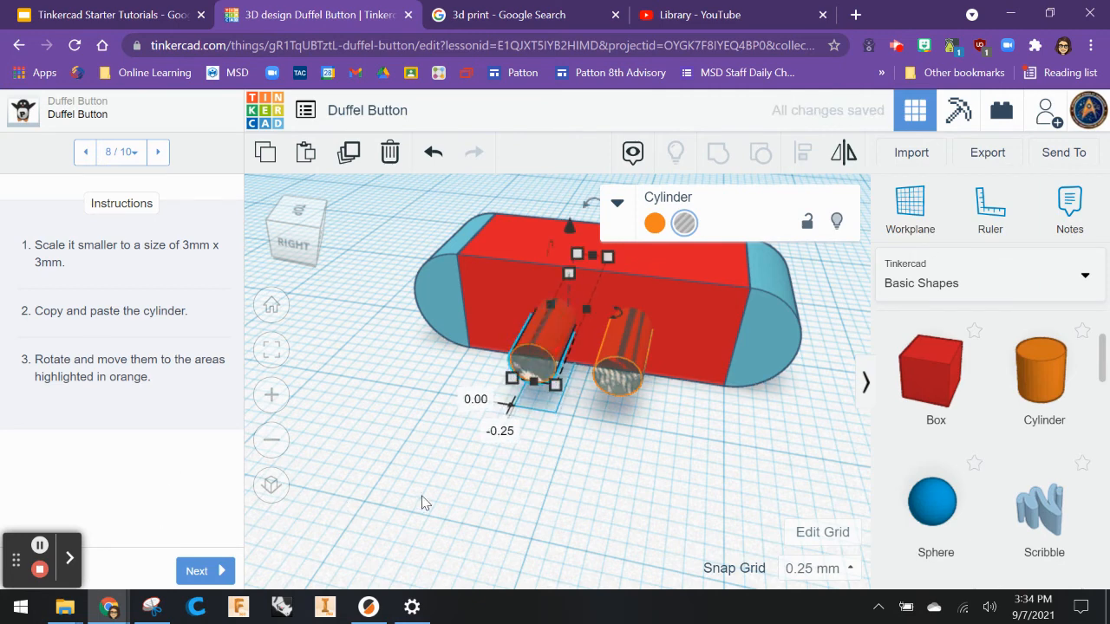
click(610, 478)
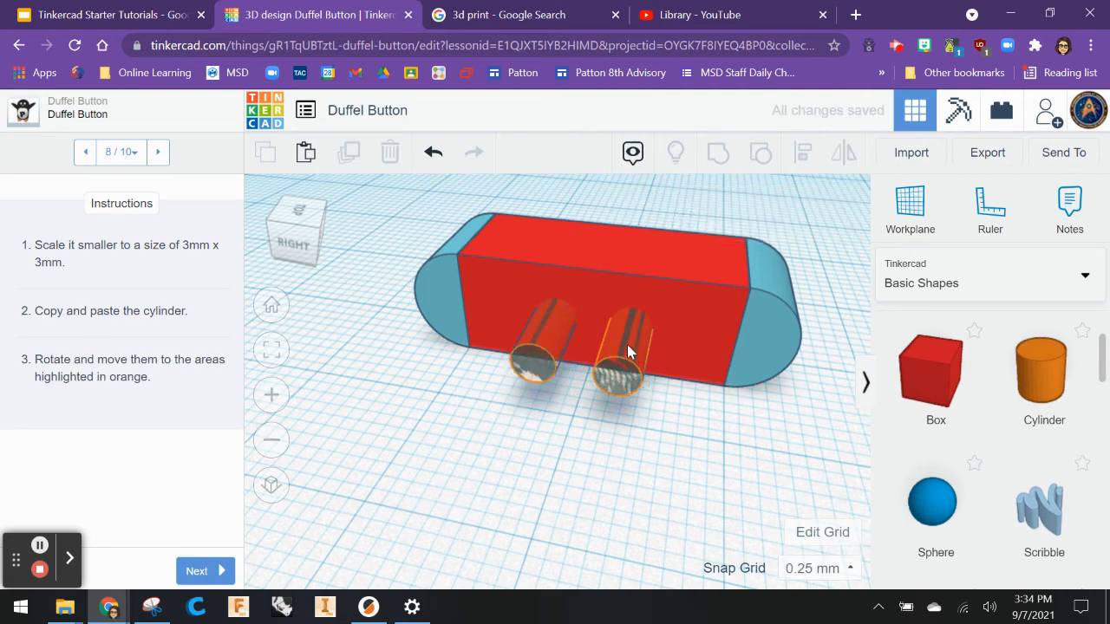
click(197, 574)
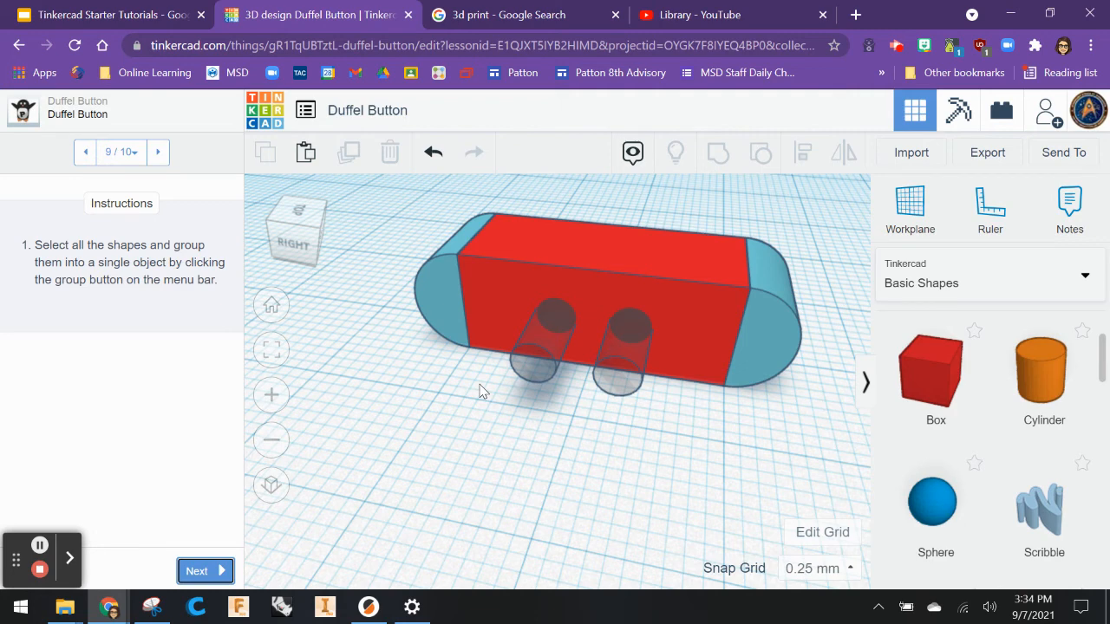
click(426, 291)
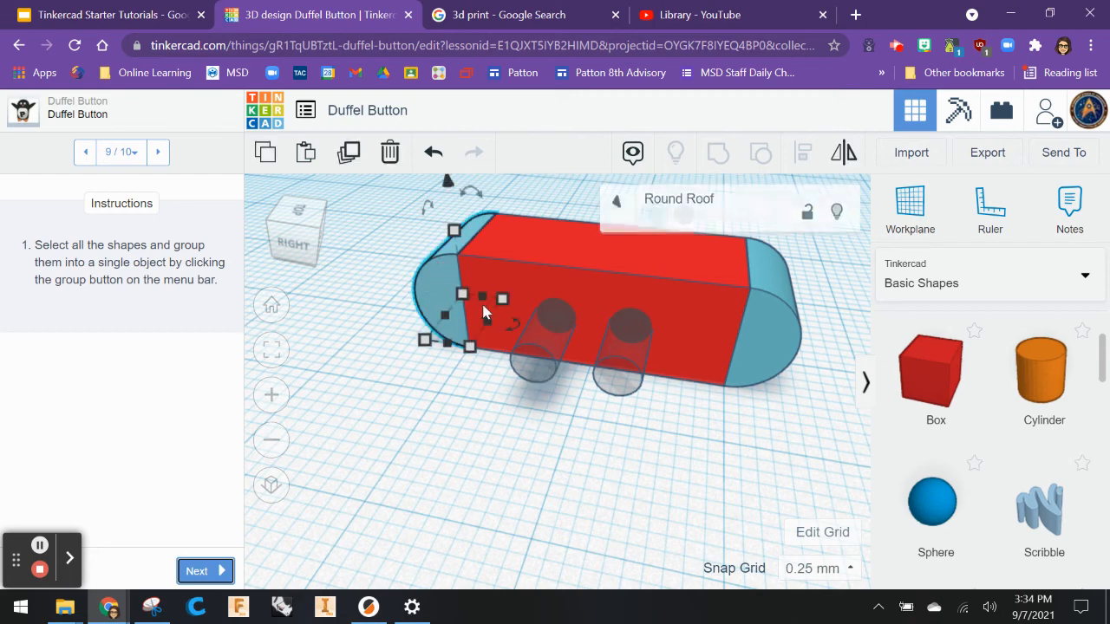
shift+click(538, 347)
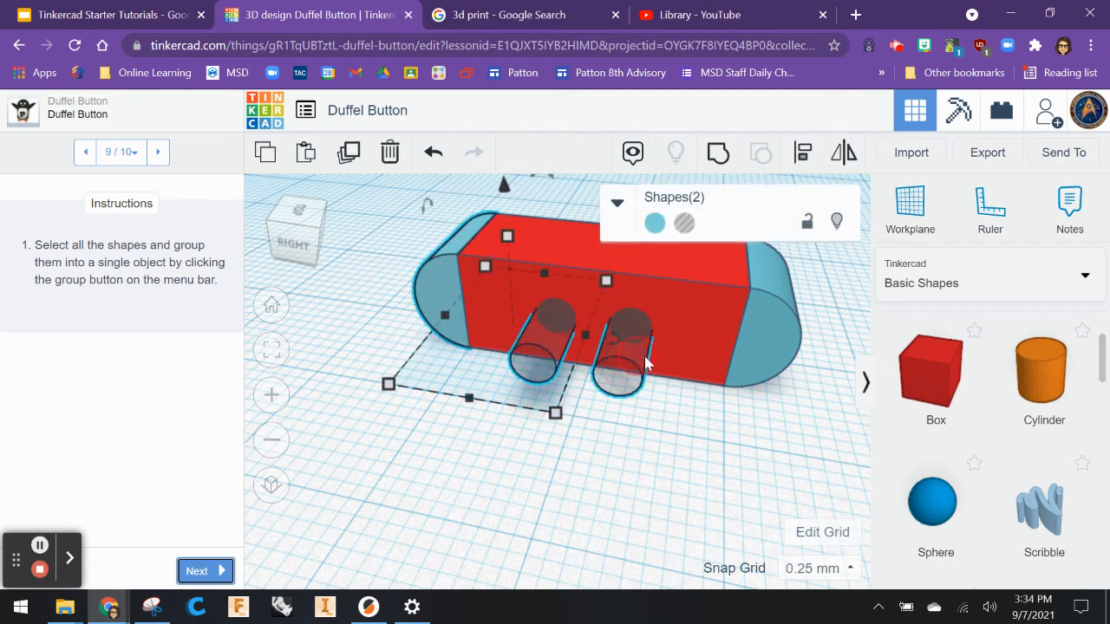
shift+click(645, 355)
shift+click(751, 359)
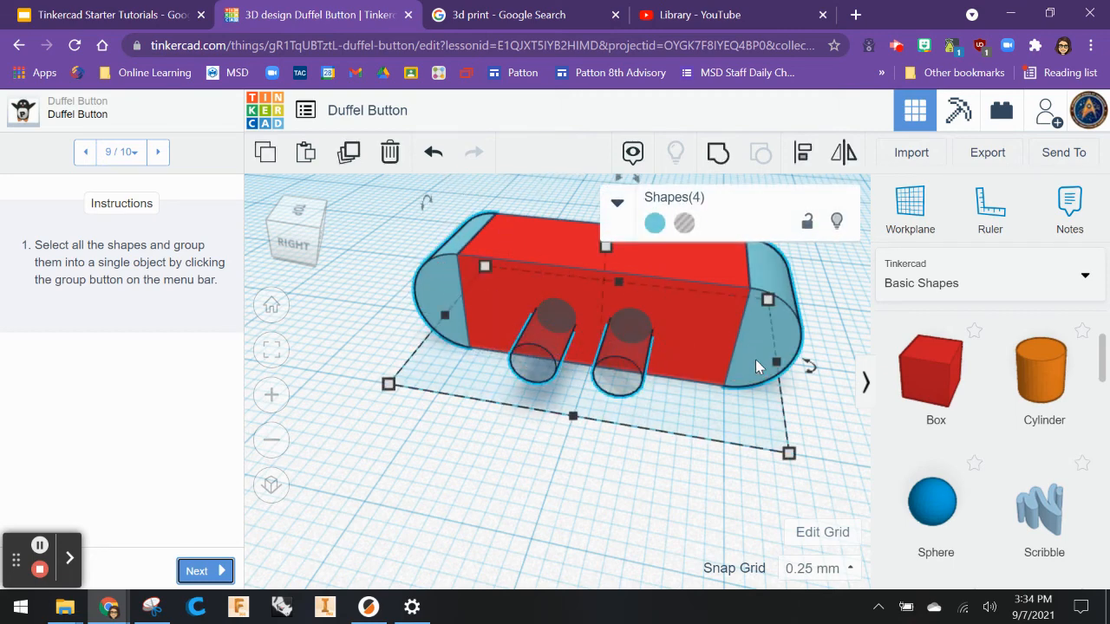
shift+click(671, 268)
shift+click(777, 277)
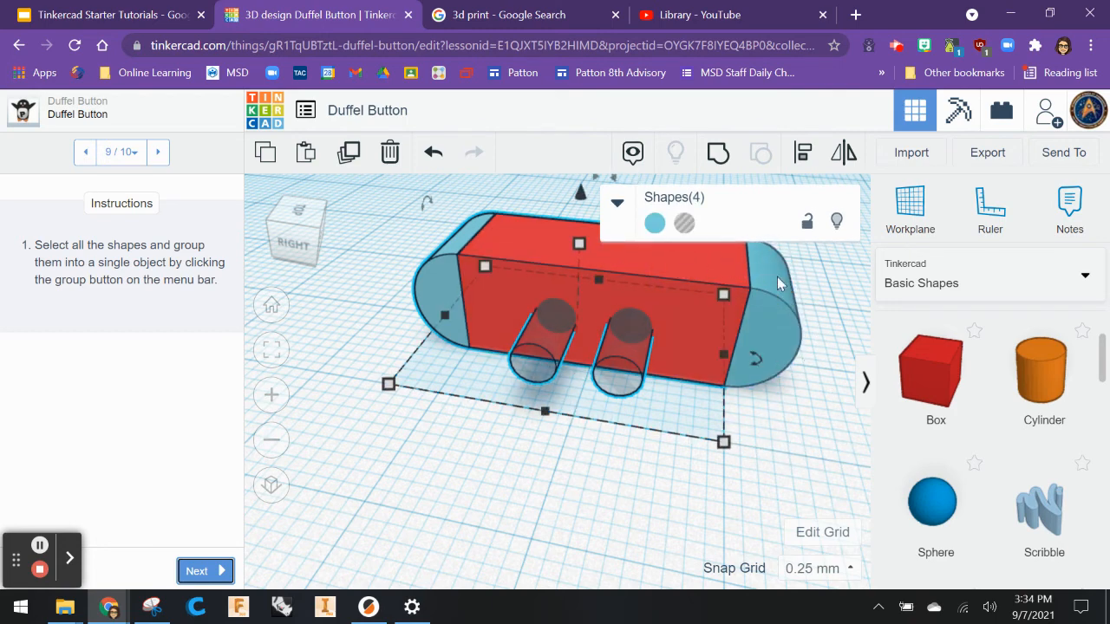
shift+click(688, 274)
shift+click(455, 242)
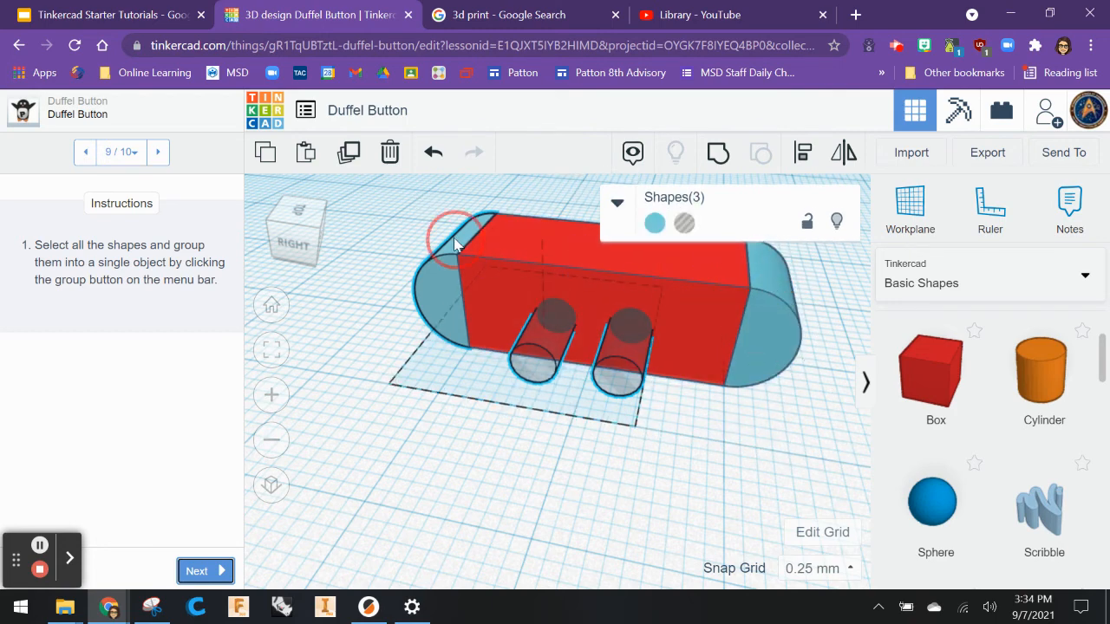
shift+click(499, 257)
shift+click(547, 323)
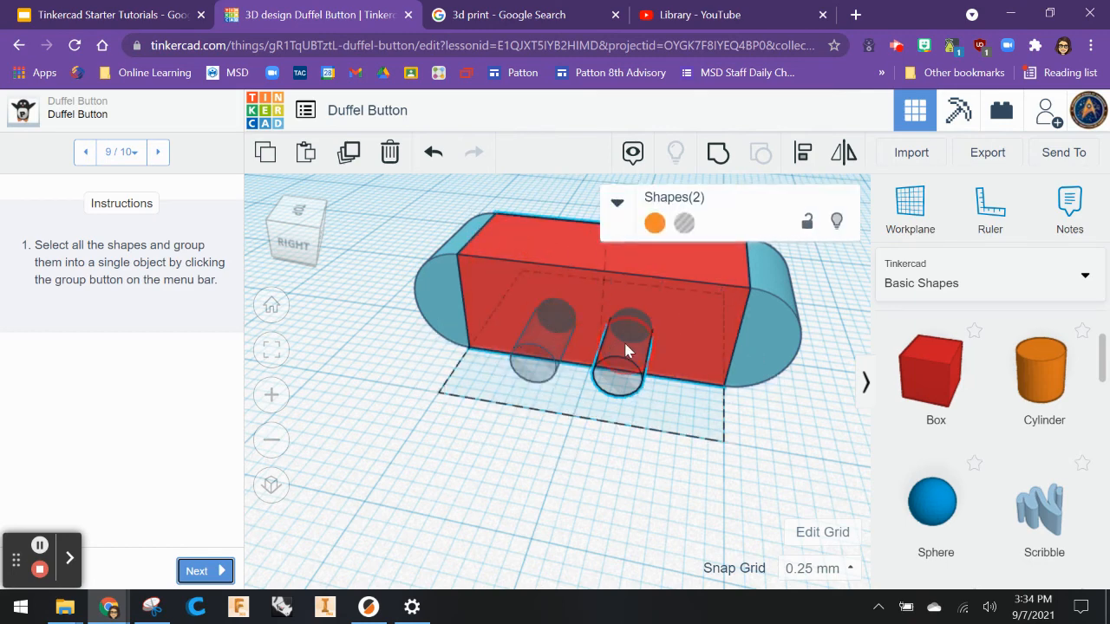
shift+click(624, 339)
shift+click(752, 320)
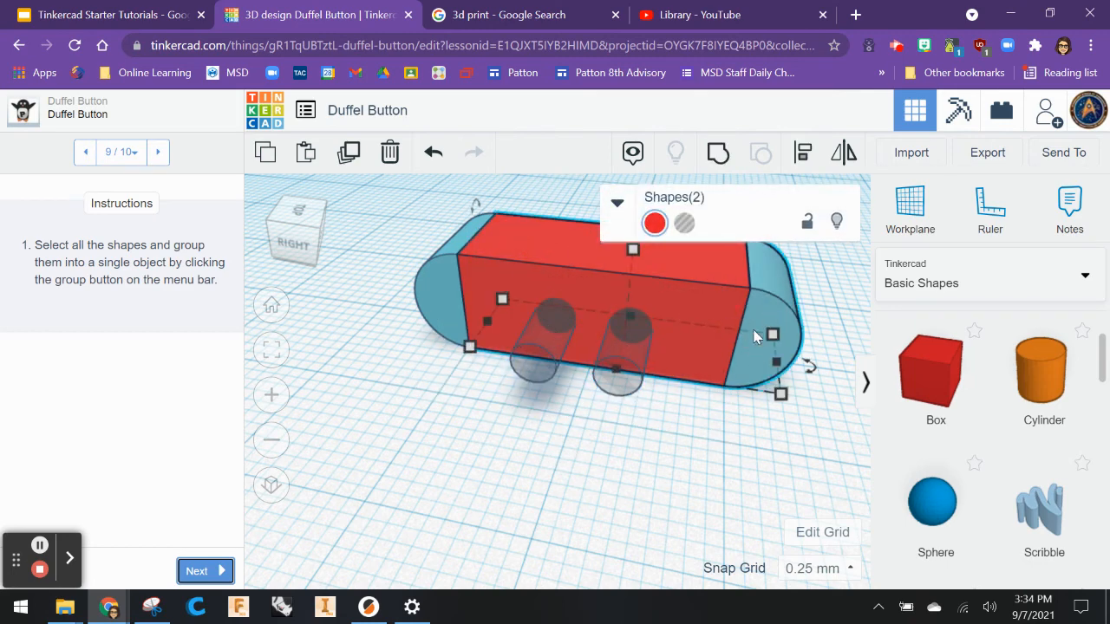
click(427, 379)
Select all five shapes with a selection box and group them into a single object.
scroll(476, 299, down, 2)
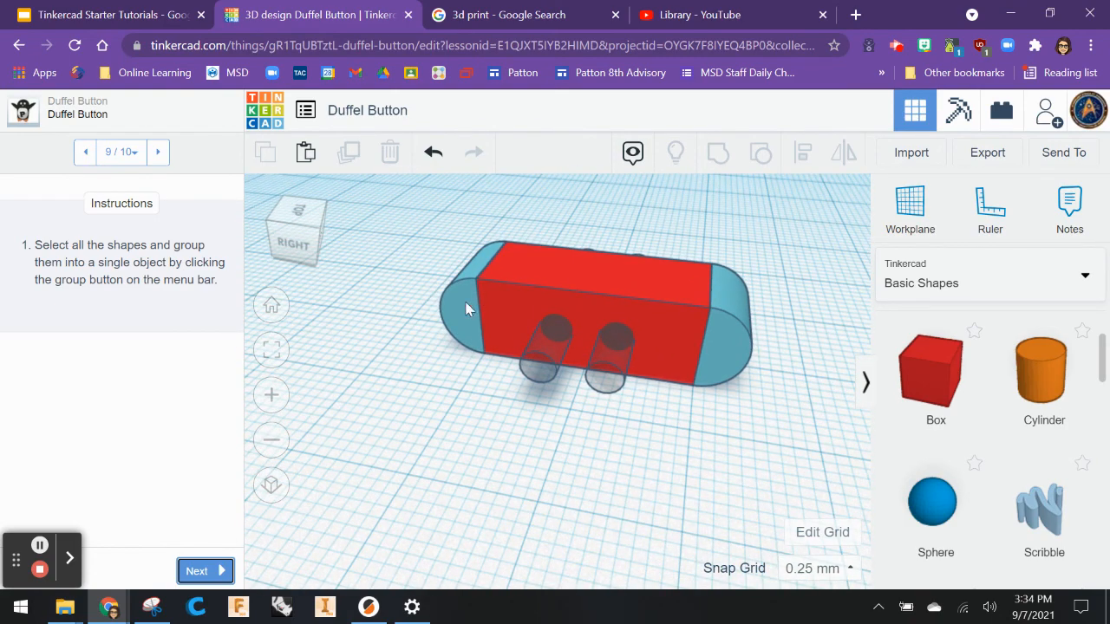
click(408, 192)
drag(412, 212, 842, 486)
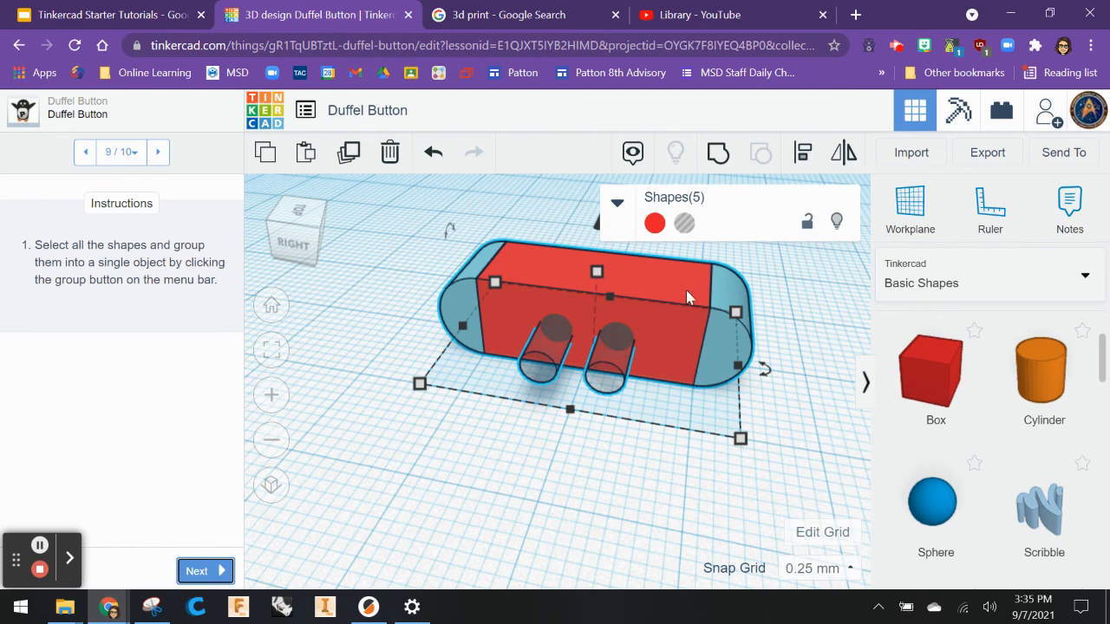
click(717, 152)
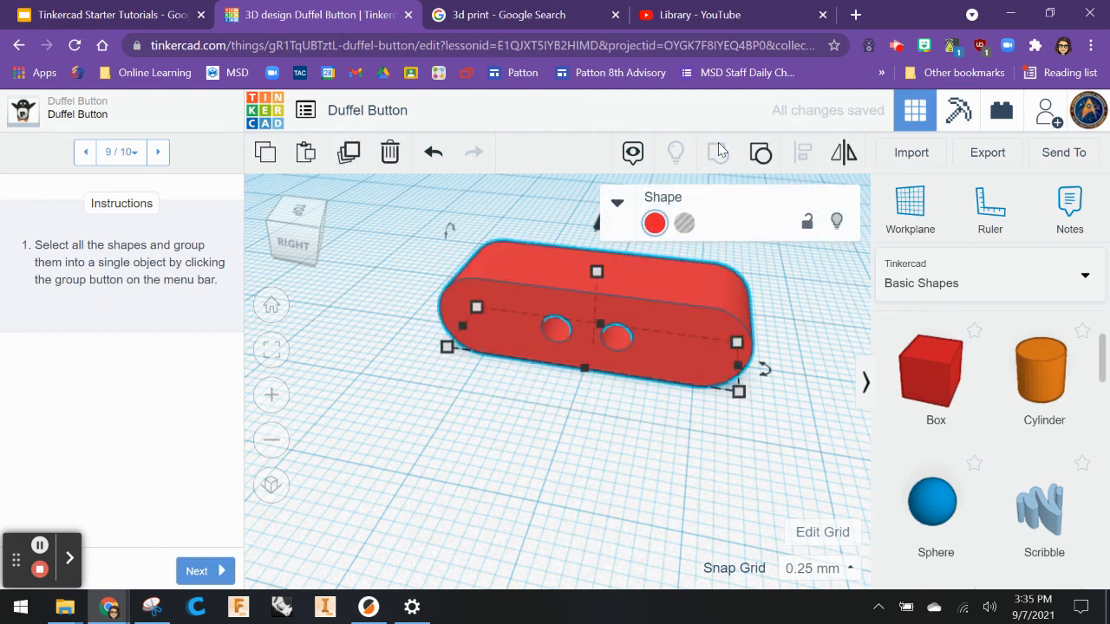
Deselect the grouped button and advance to the final lesson step.
click(604, 428)
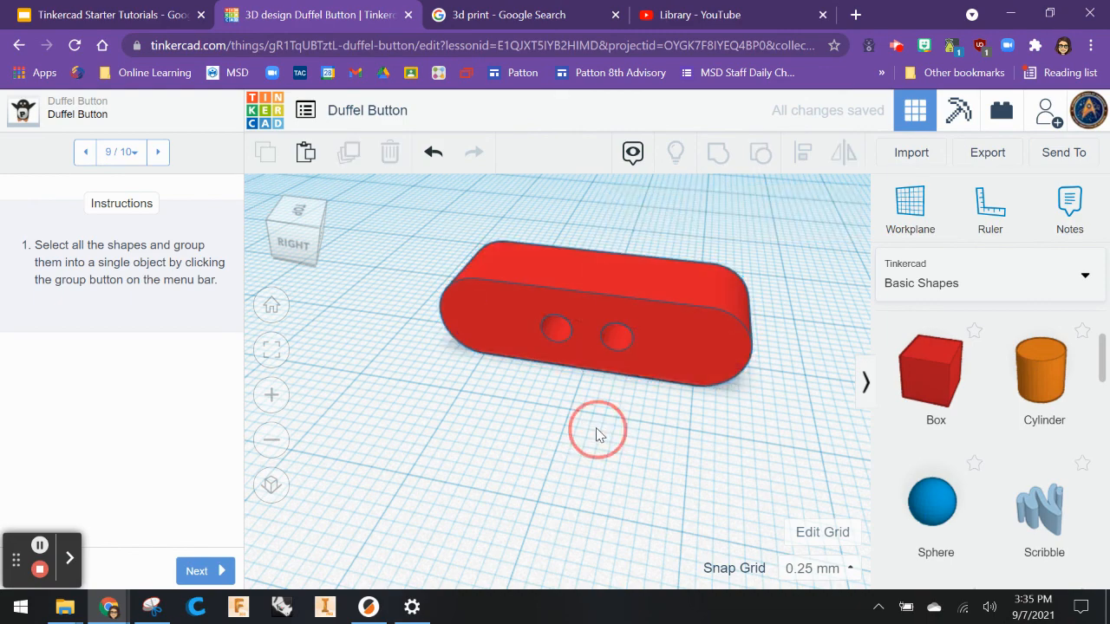
right_drag(599, 428, 343, 481)
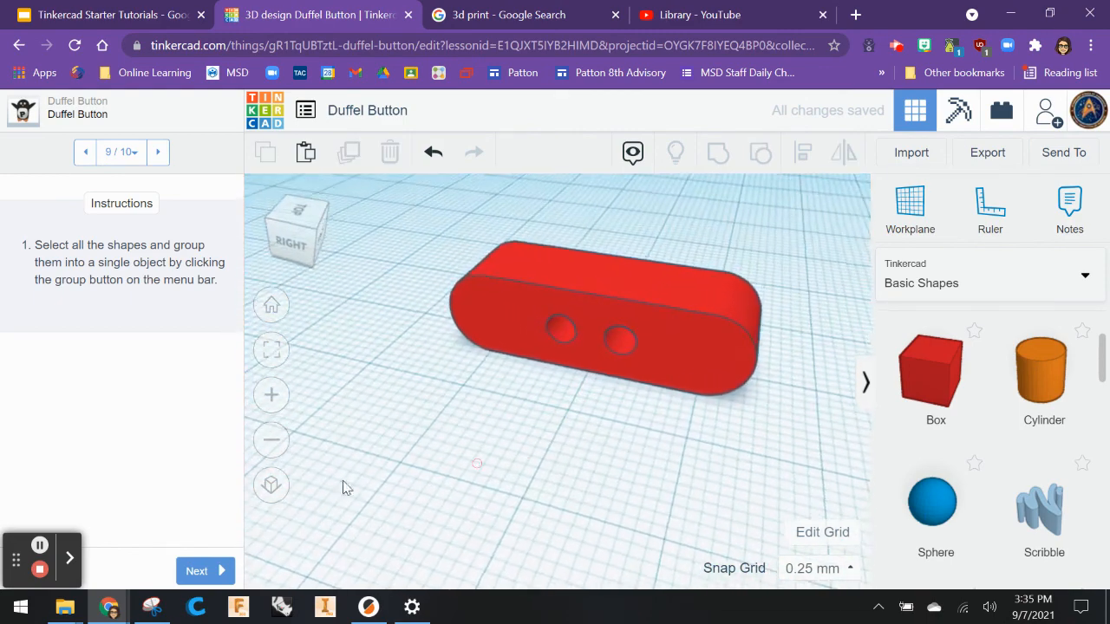
click(193, 571)
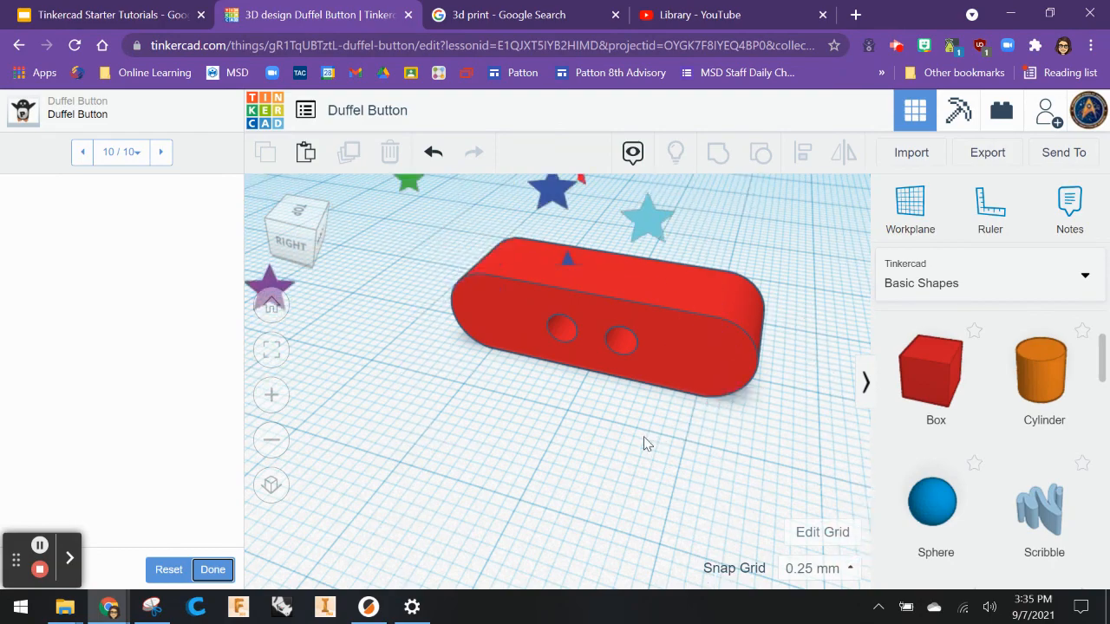
right_drag(642, 438, 672, 401)
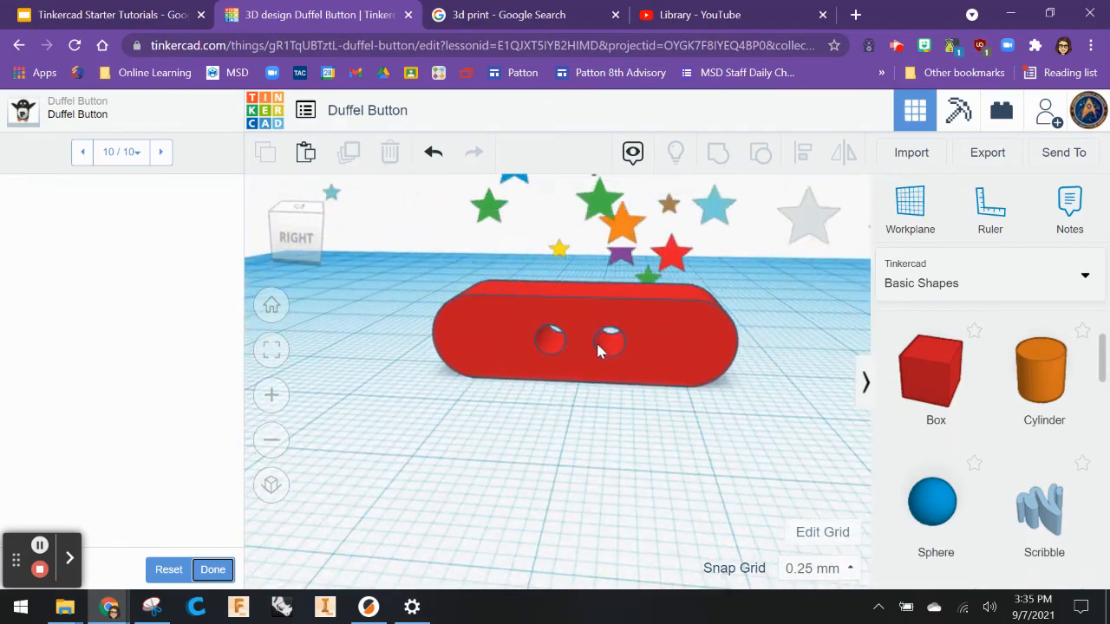